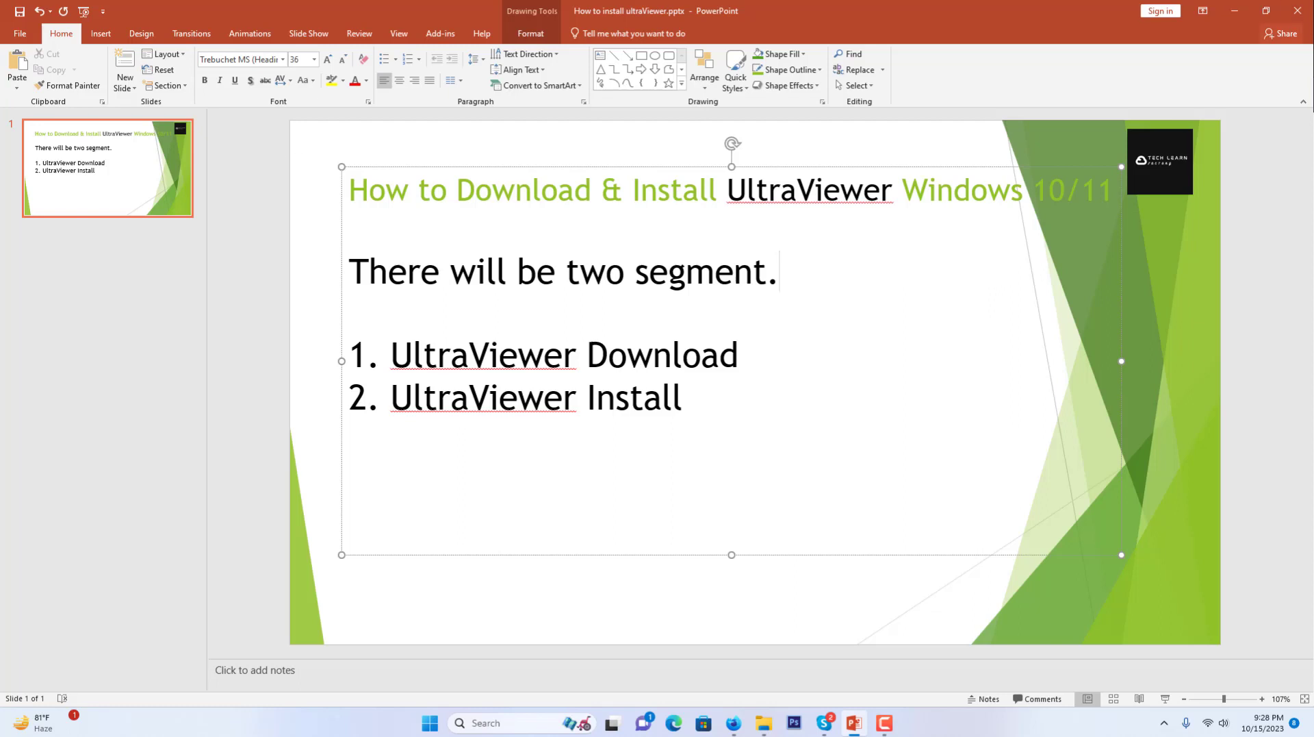
# Bring the Firefox window to the front and maximize it
pyautogui.click(733, 722)
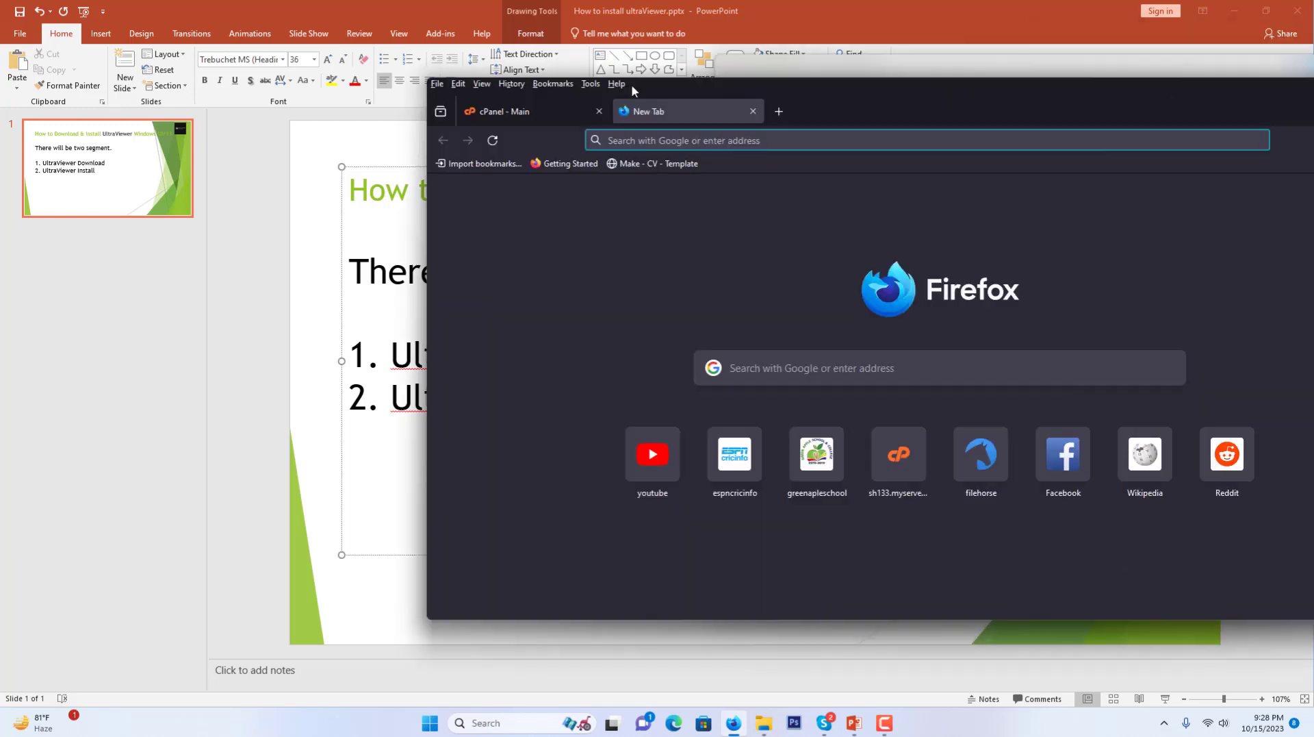
pyautogui.moveTo(754, 82); pyautogui.dragTo(465, 94)
pyautogui.doubleClick(464, 94)
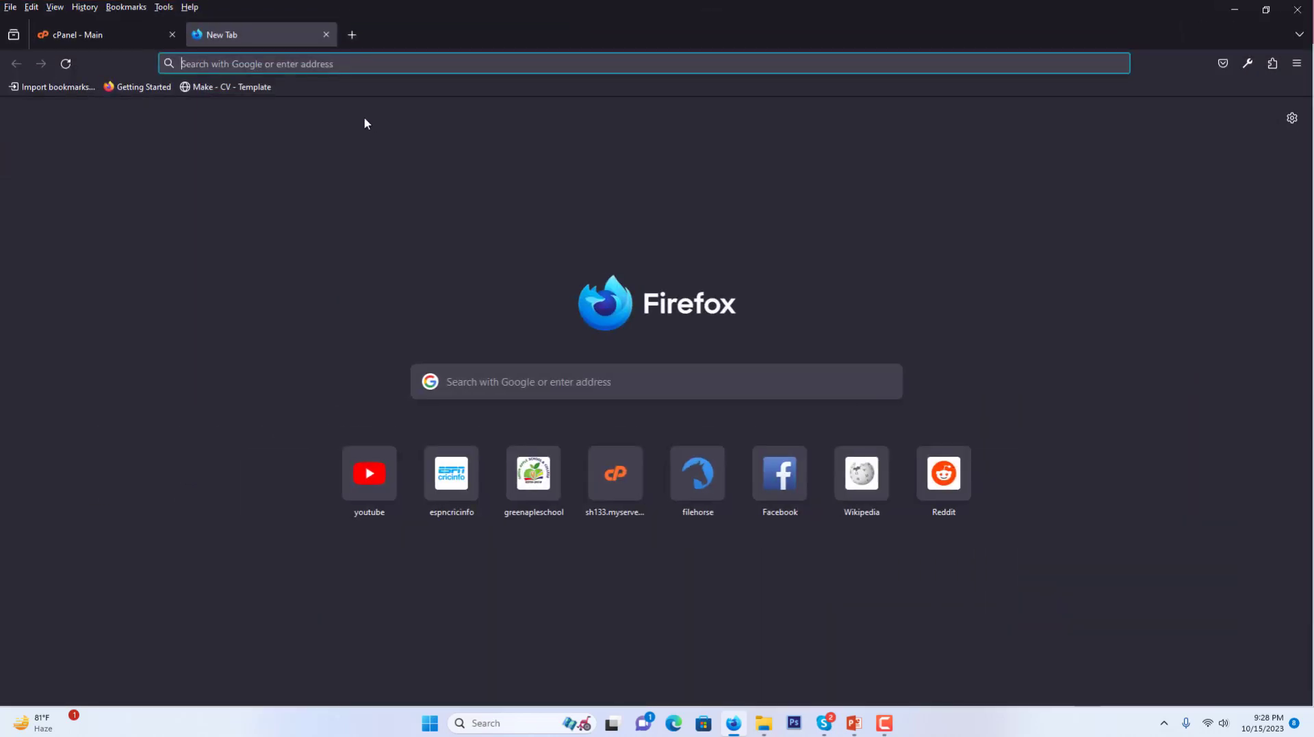
# Search for 'ultra' in the address bar and run the ultraviewer suggestion
pyautogui.click(313, 65)
pyautogui.write('u')
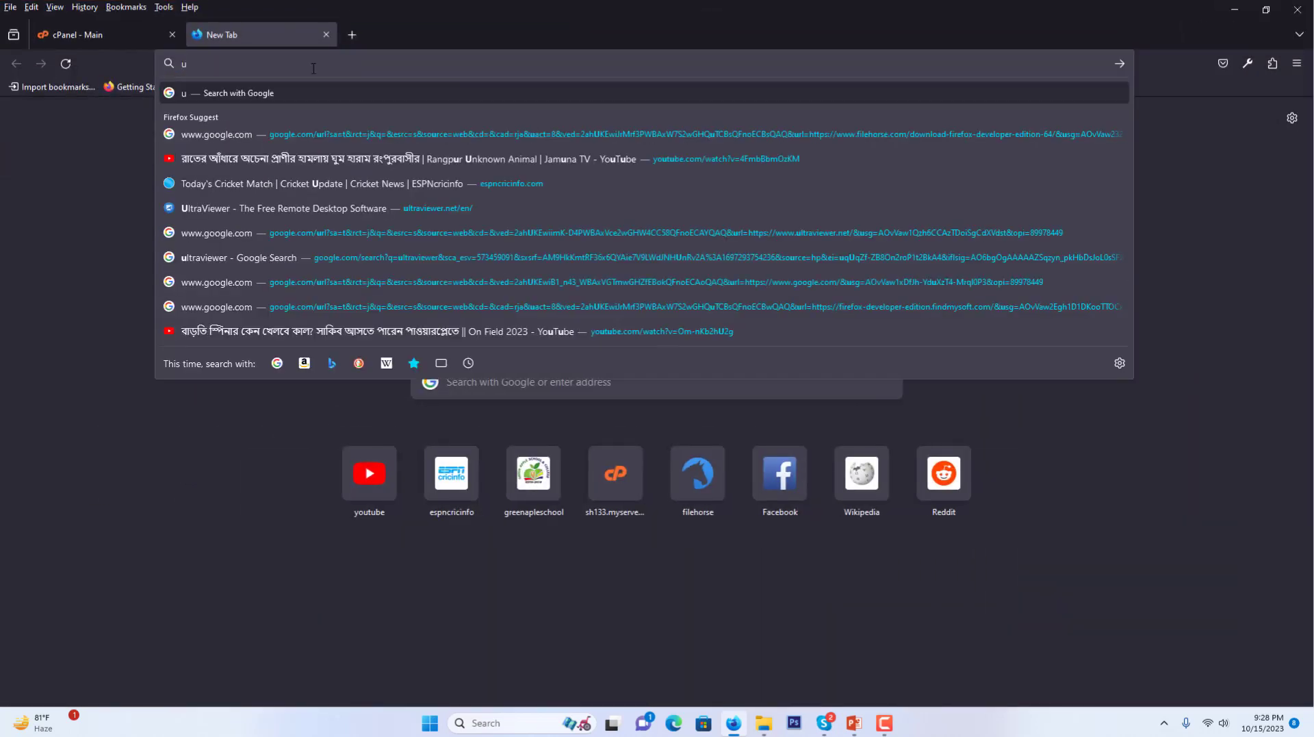
pyautogui.write('ltra')
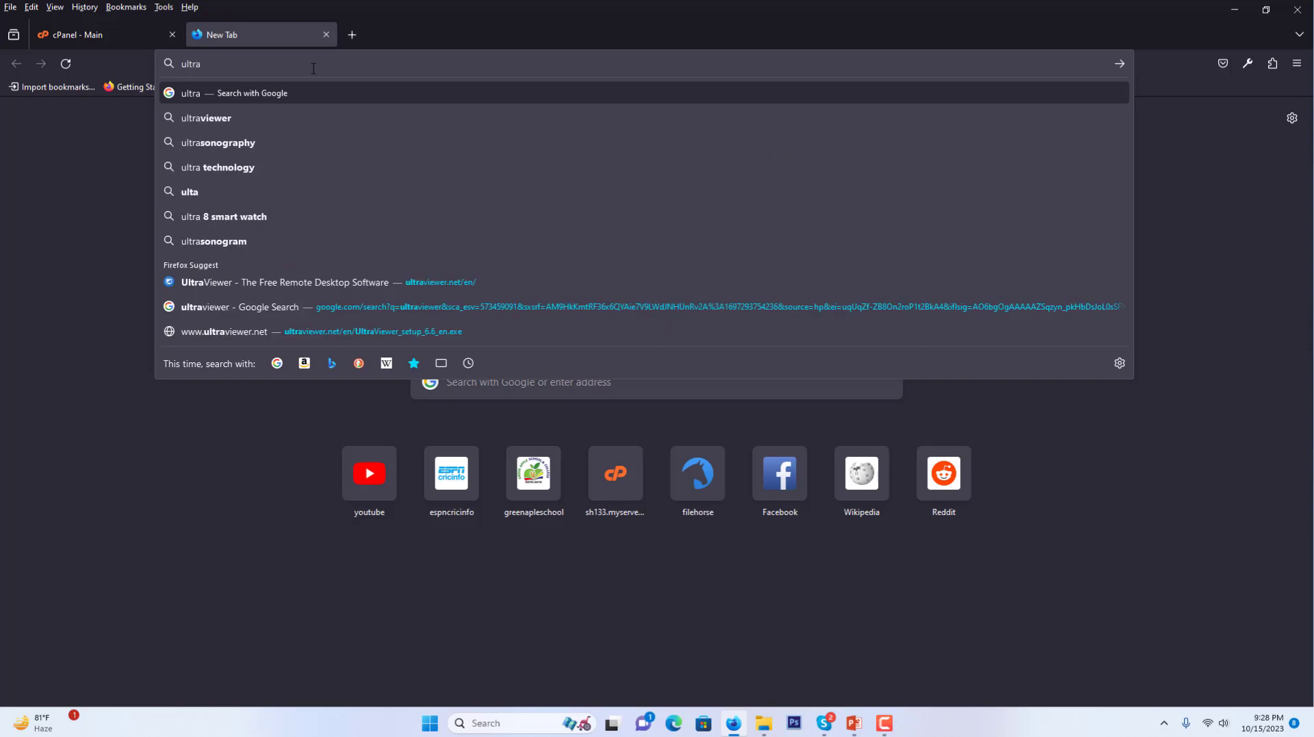
pyautogui.press('Down')
pyautogui.press('Return')
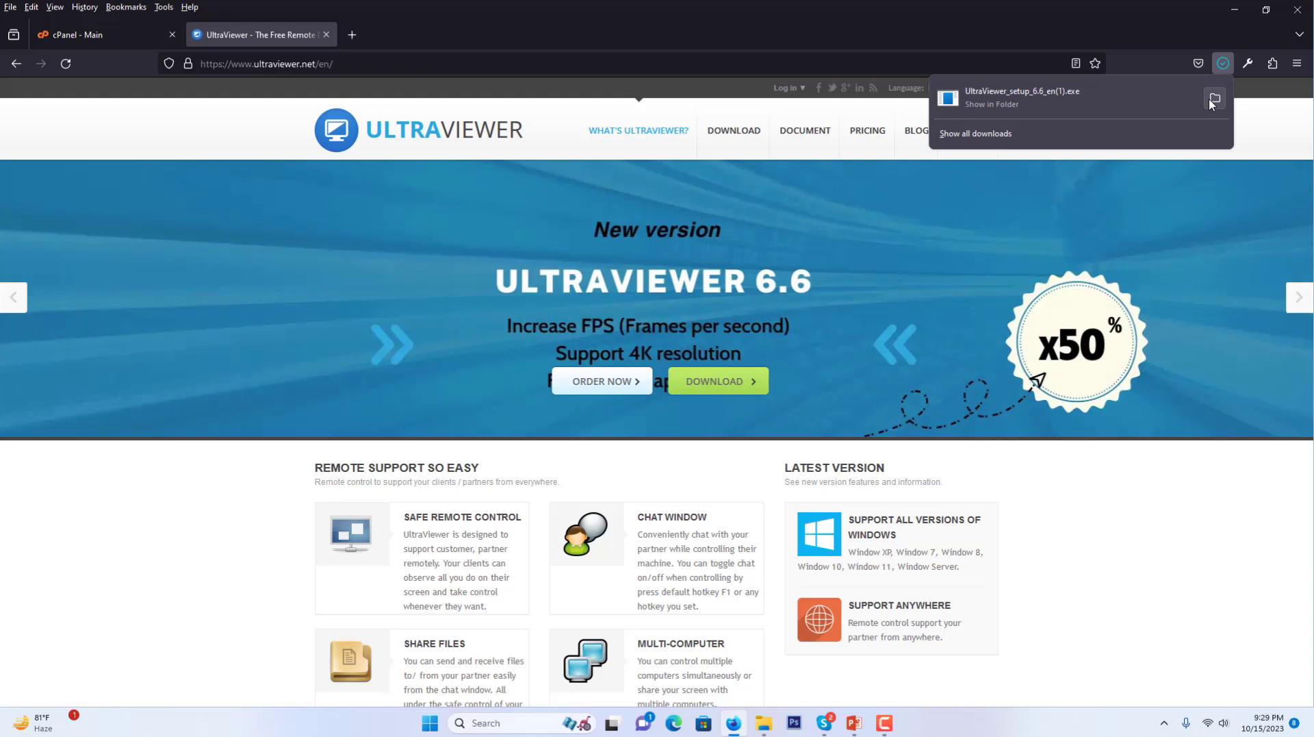
# Run the downloaded UltraViewer setup as administrator from Downloads, then return to PowerPoint
pyautogui.click(1215, 98)
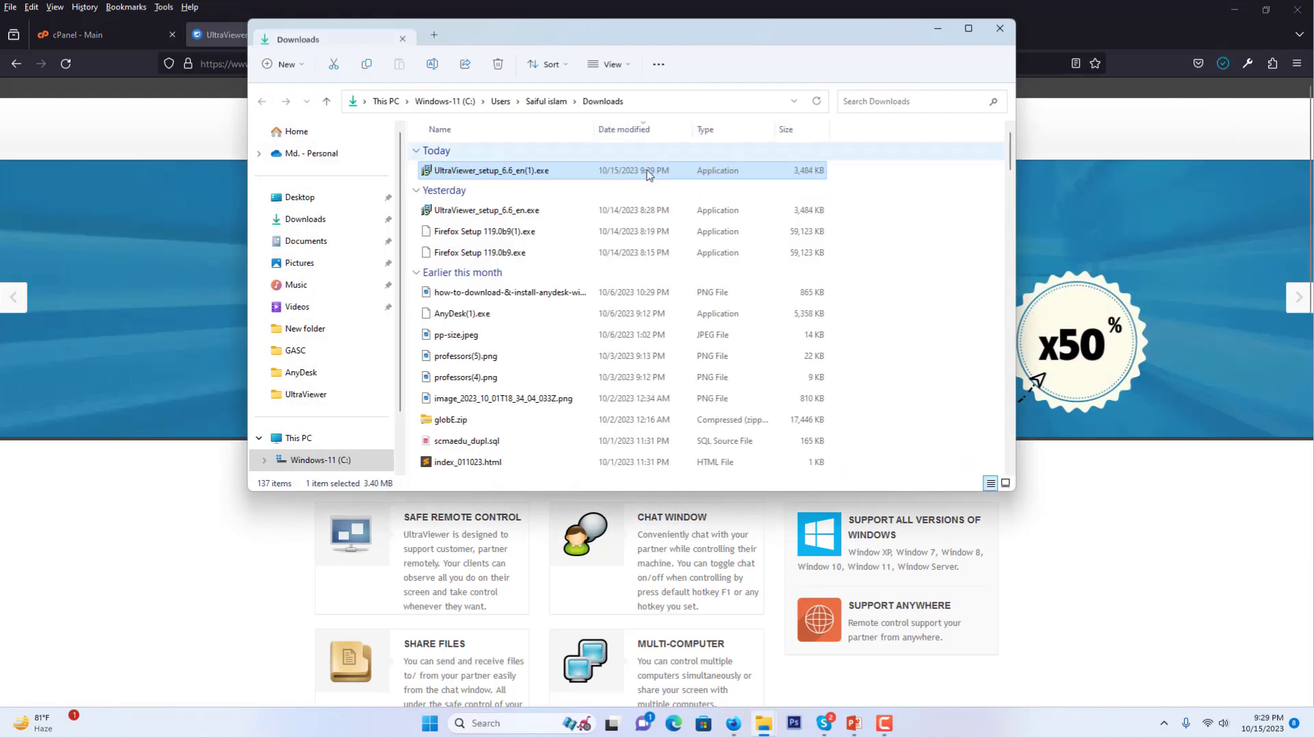
pyautogui.doubleClick(525, 26)
pyautogui.rightClick(259, 147)
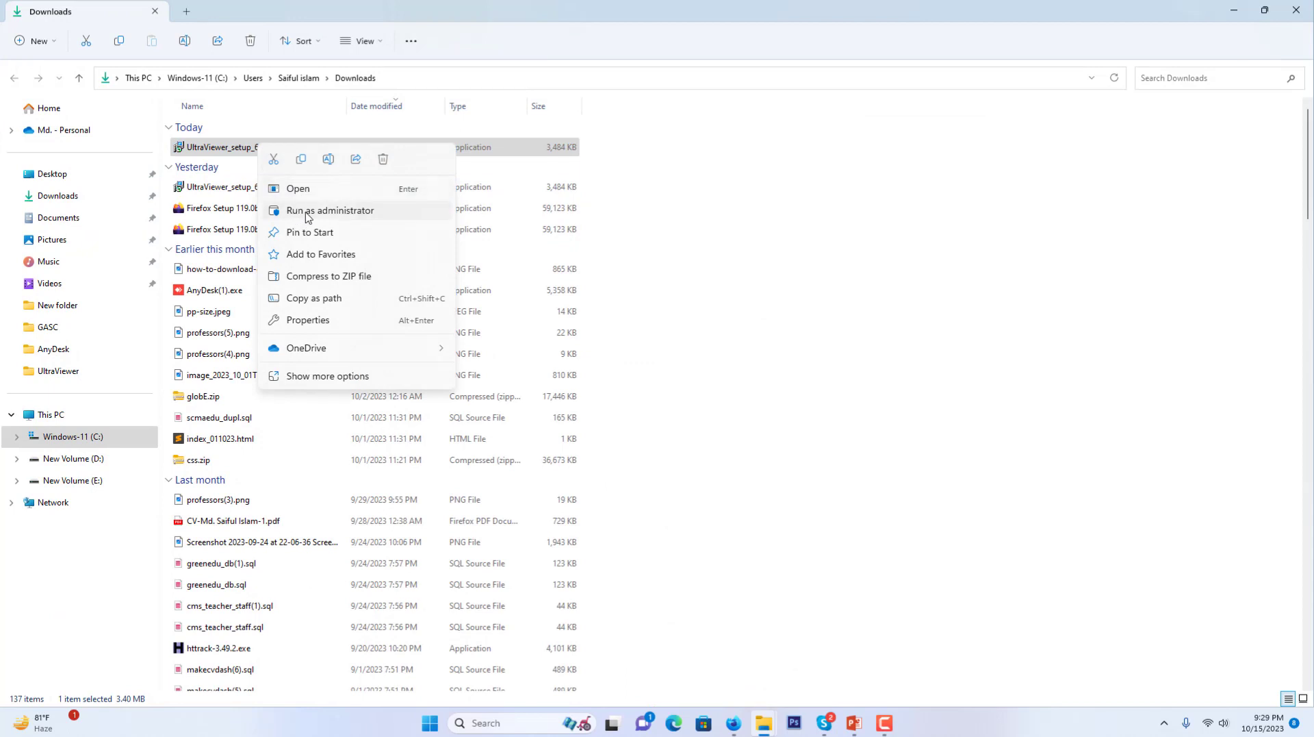
pyautogui.click(306, 216)
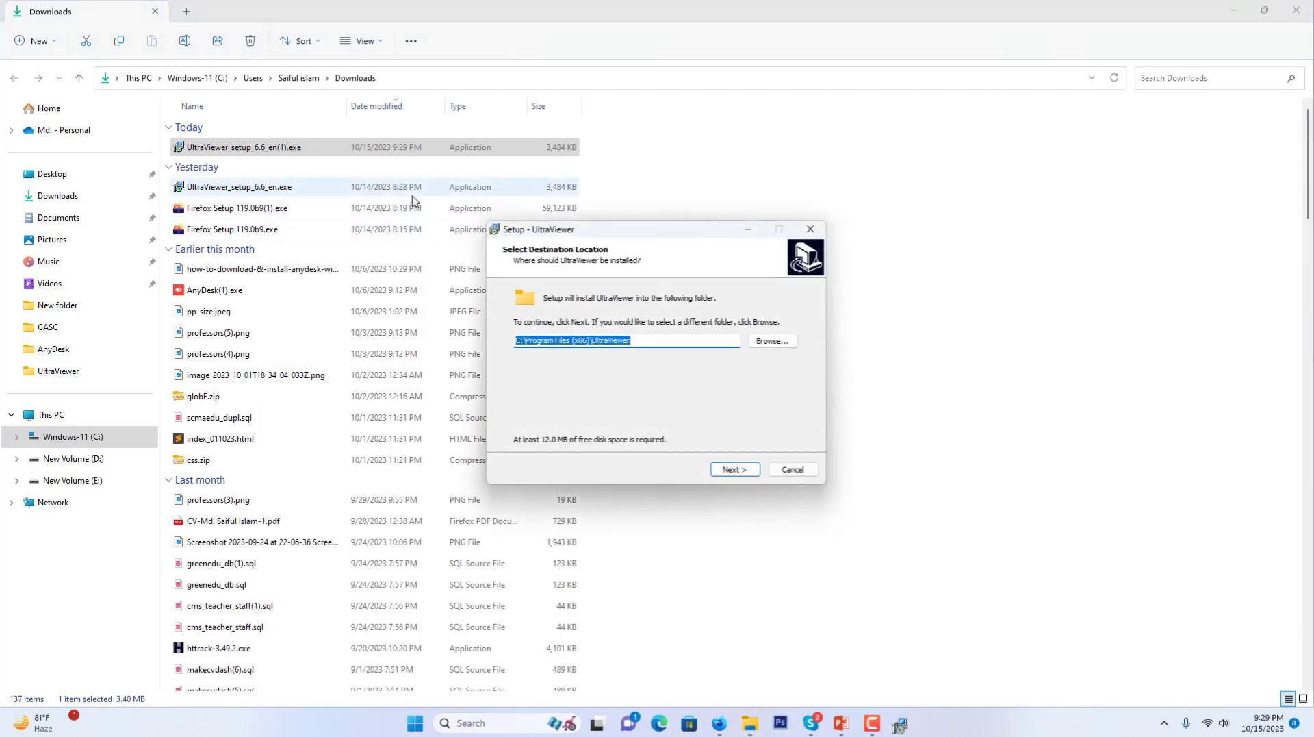
pyautogui.moveTo(635, 233); pyautogui.dragTo(640, 117)
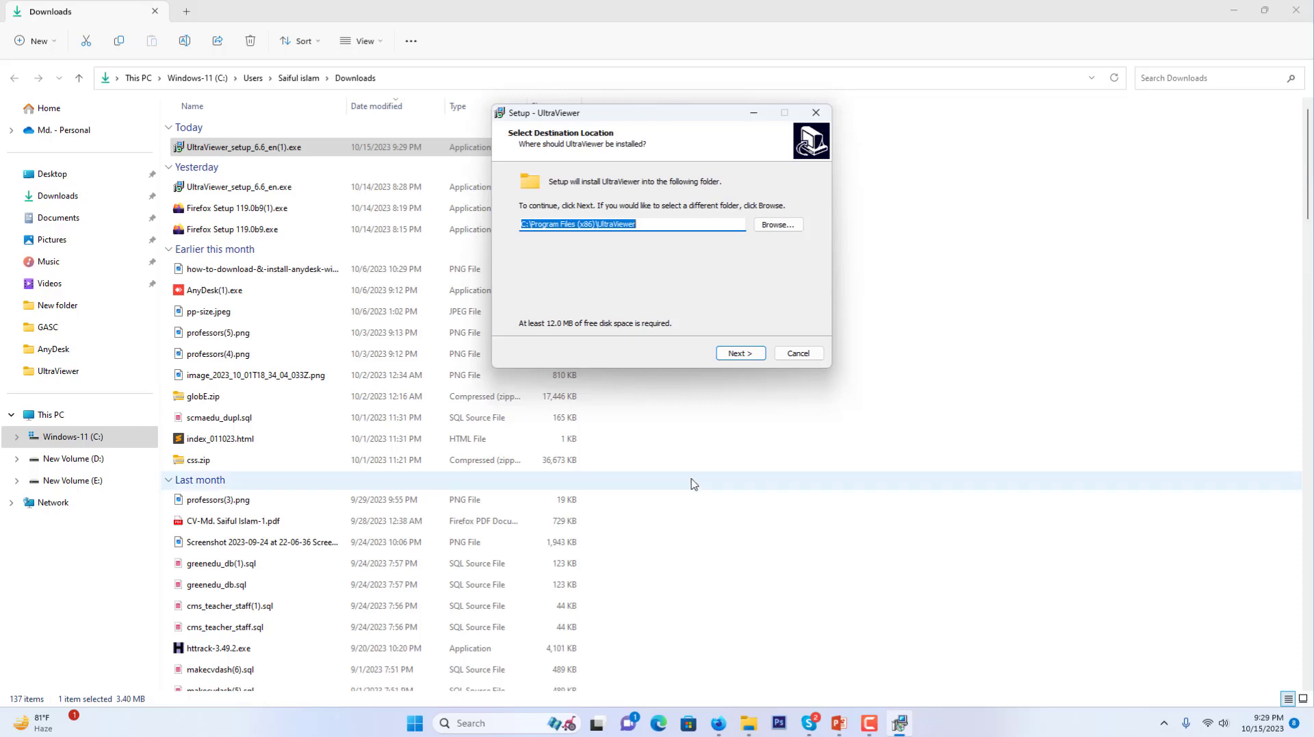
pyautogui.click(841, 722)
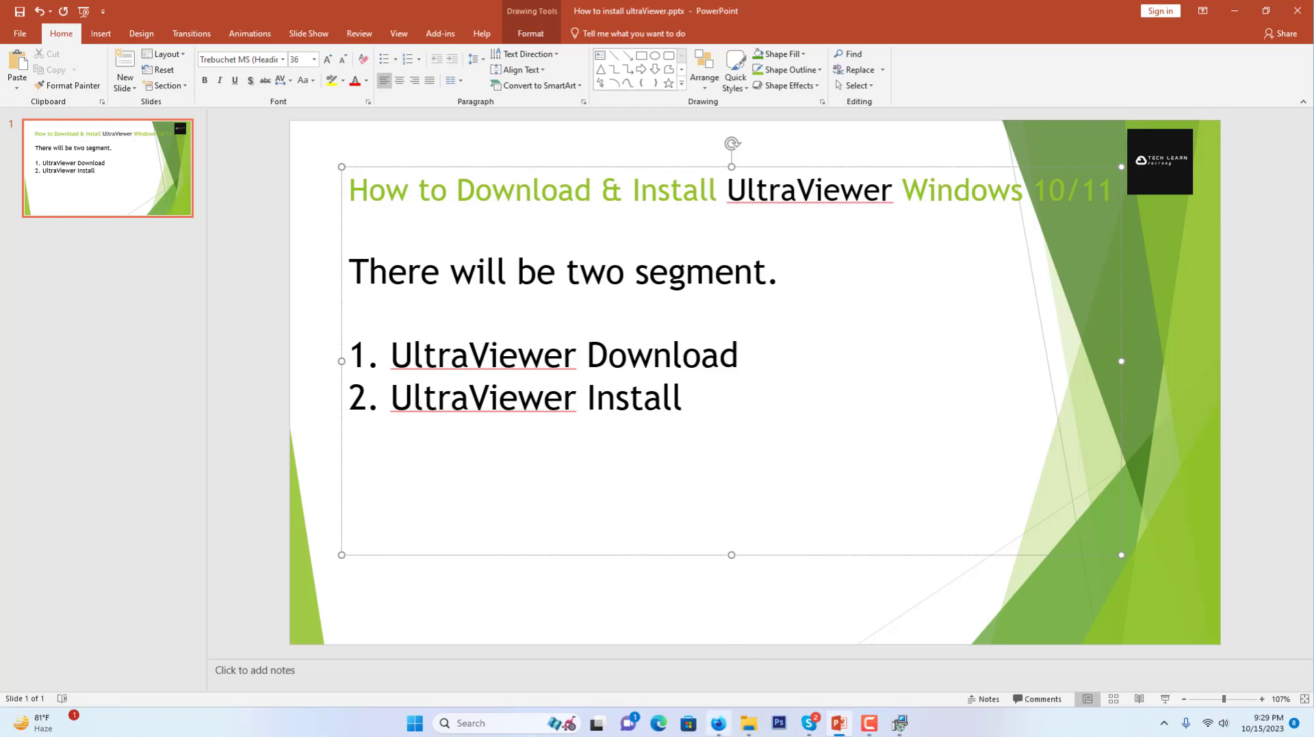
# Switch from PowerPoint back to the Downloads folder window, briefly visiting Firefox
pyautogui.moveTo(750, 730)
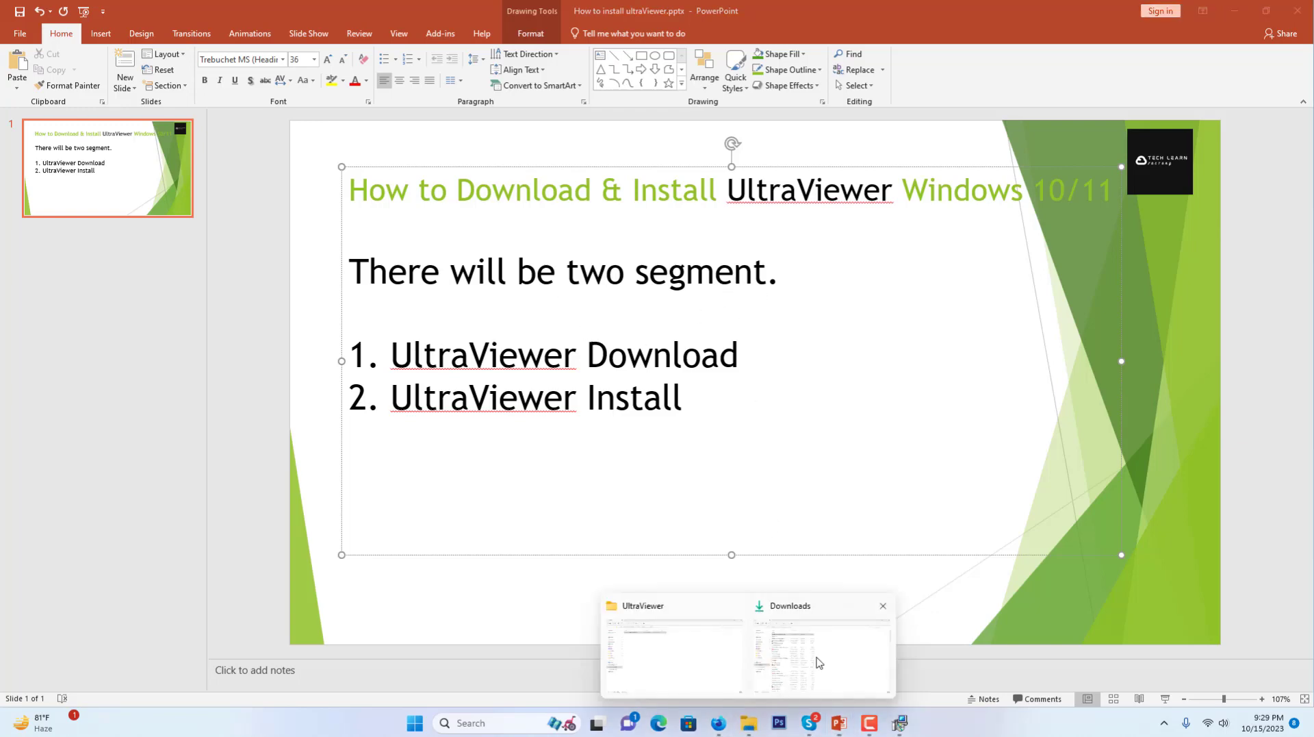
pyautogui.click(815, 660)
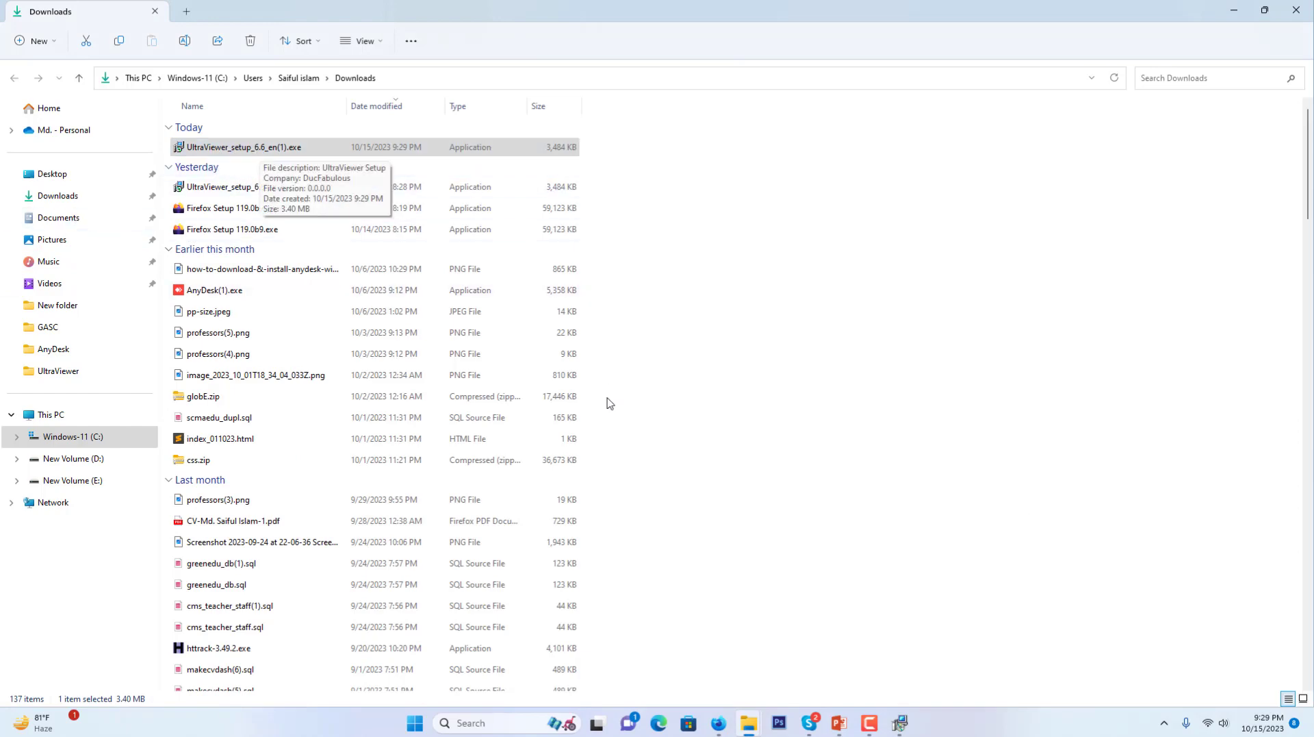
pyautogui.click(717, 723)
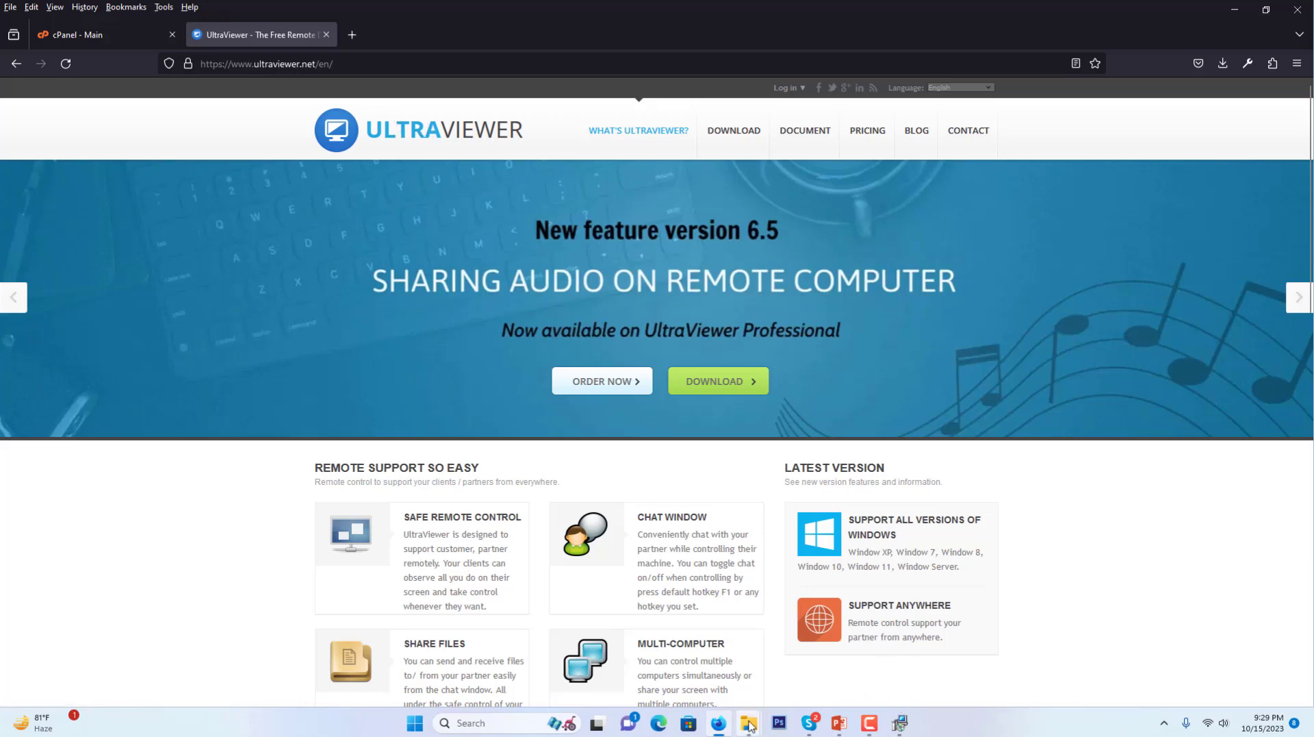
pyautogui.moveTo(749, 722)
pyautogui.click(815, 654)
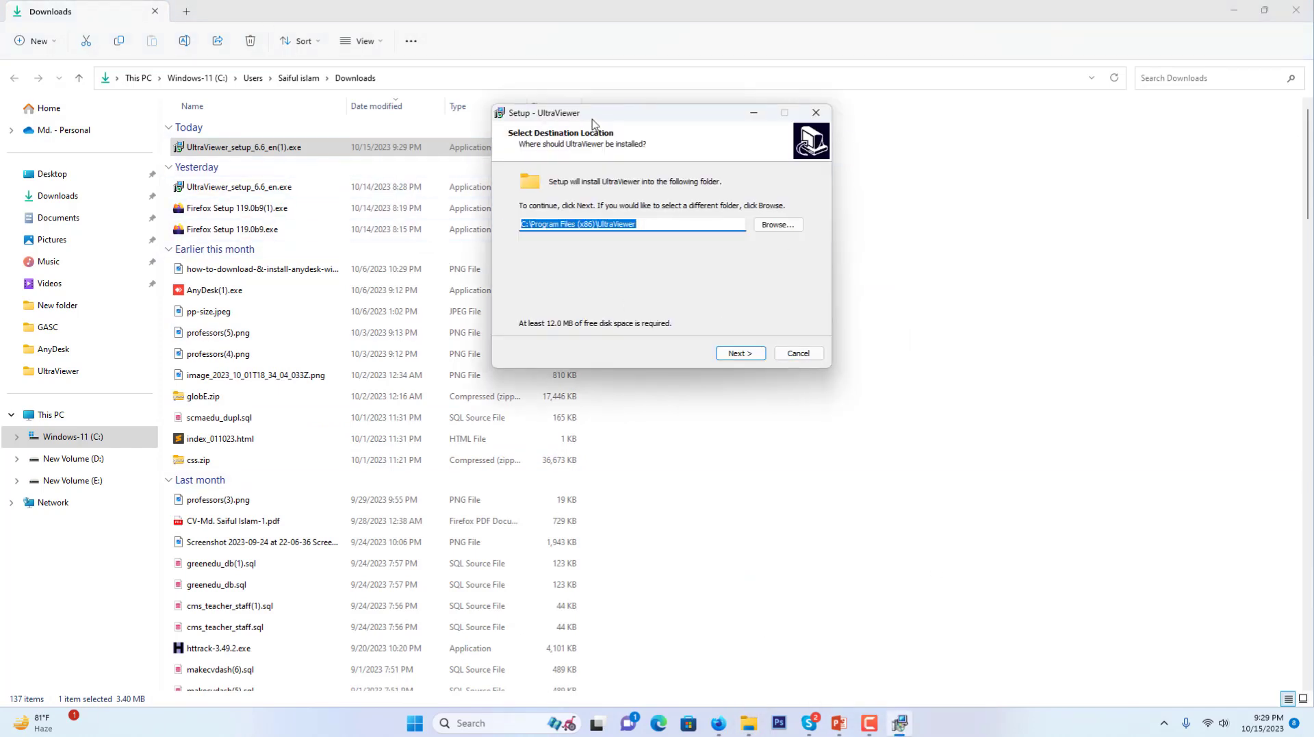
# Keep the C:\Program Files (x86)\UltraViewer destination and continue to the Folder Exists warning
pyautogui.moveTo(599, 120); pyautogui.dragTo(648, 118)
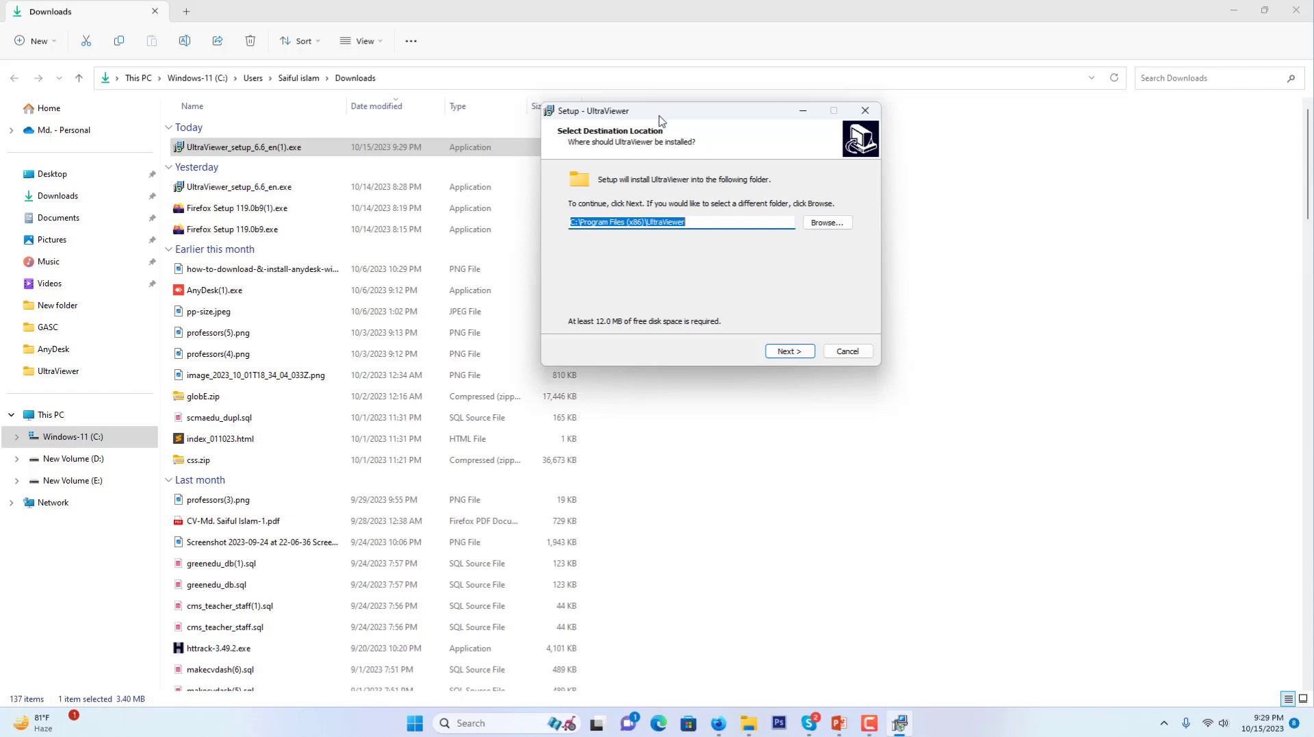
pyautogui.moveTo(661, 121); pyautogui.dragTo(631, 137)
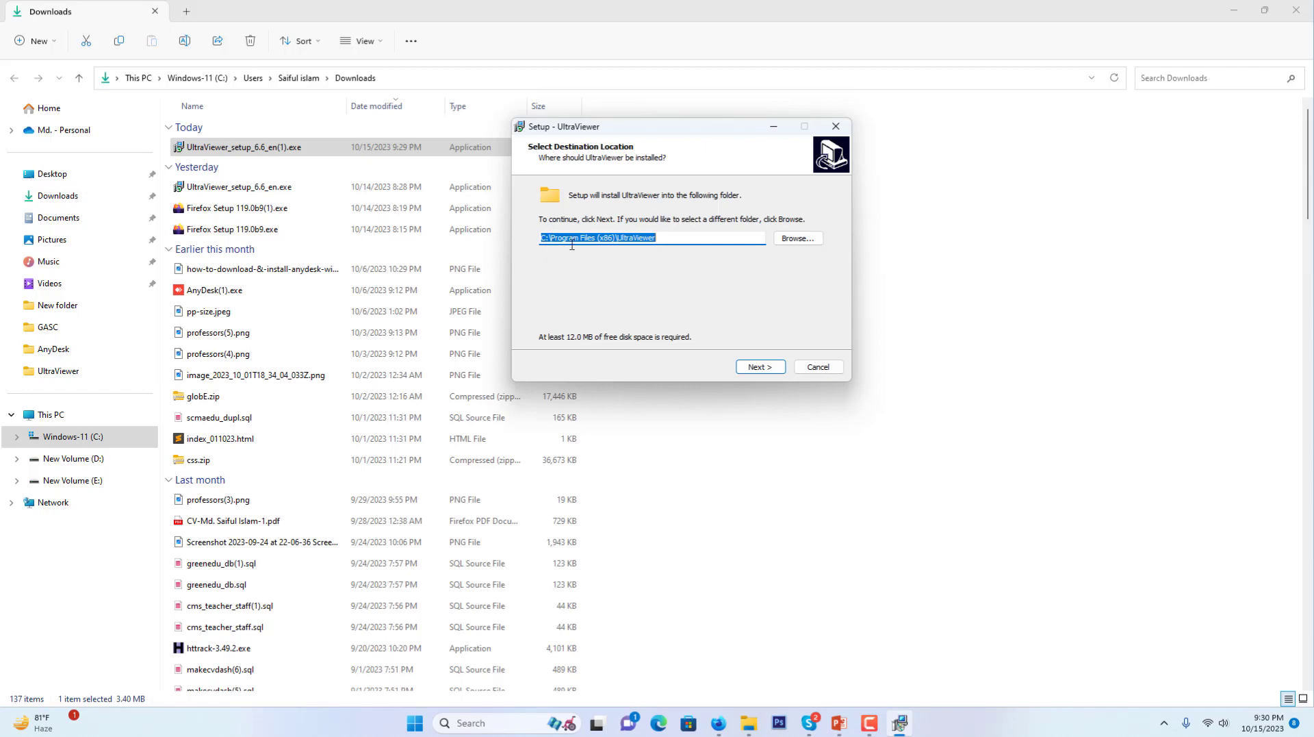
pyautogui.click(750, 371)
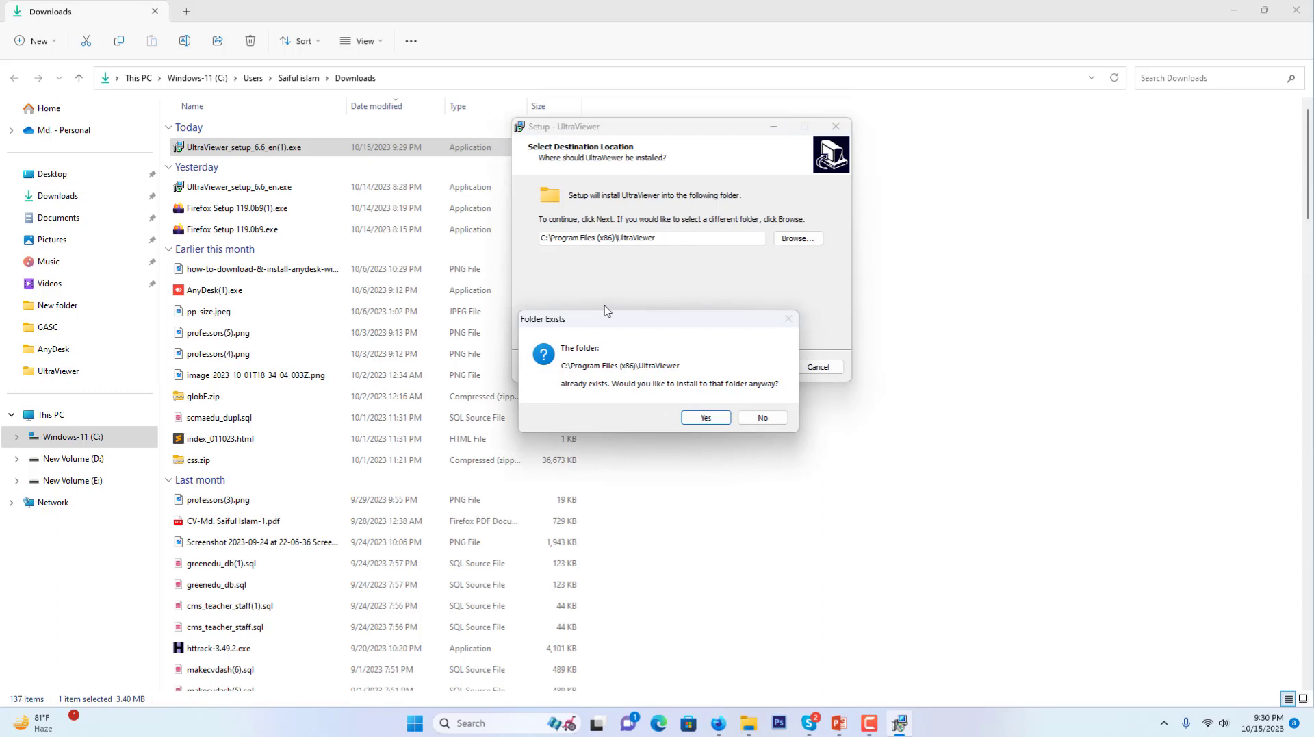
pyautogui.moveTo(616, 325); pyautogui.dragTo(605, 177)
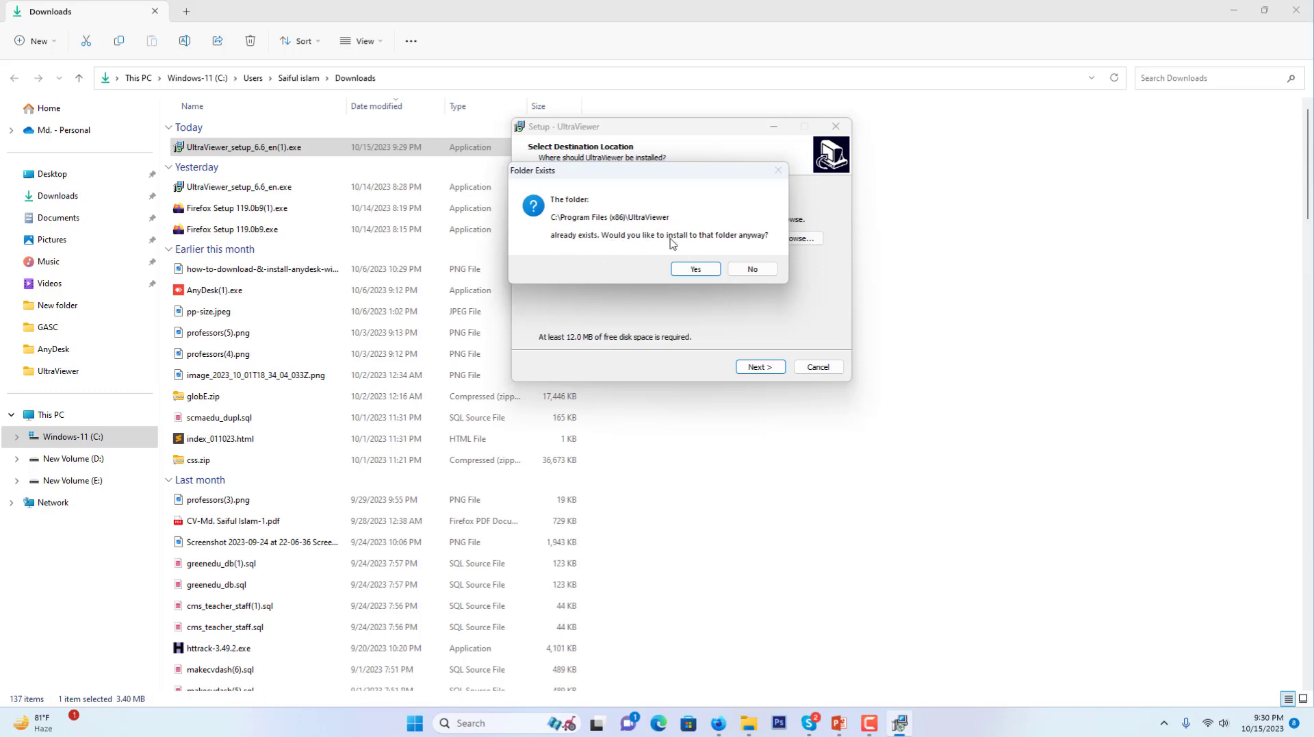
# Confirm the existing folder, keep the UltraViewer Start Menu folder, and enable a desktop shortcut
pyautogui.click(696, 269)
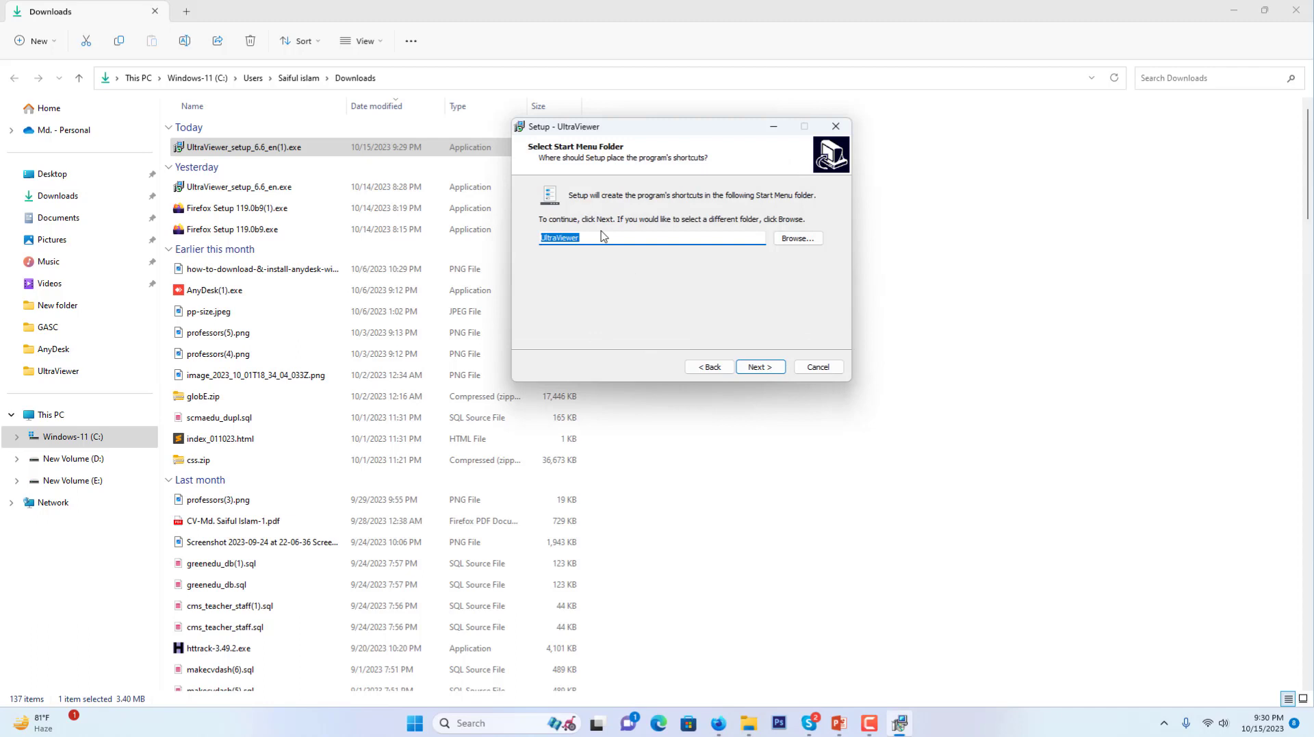
pyautogui.moveTo(676, 132); pyautogui.dragTo(669, 115)
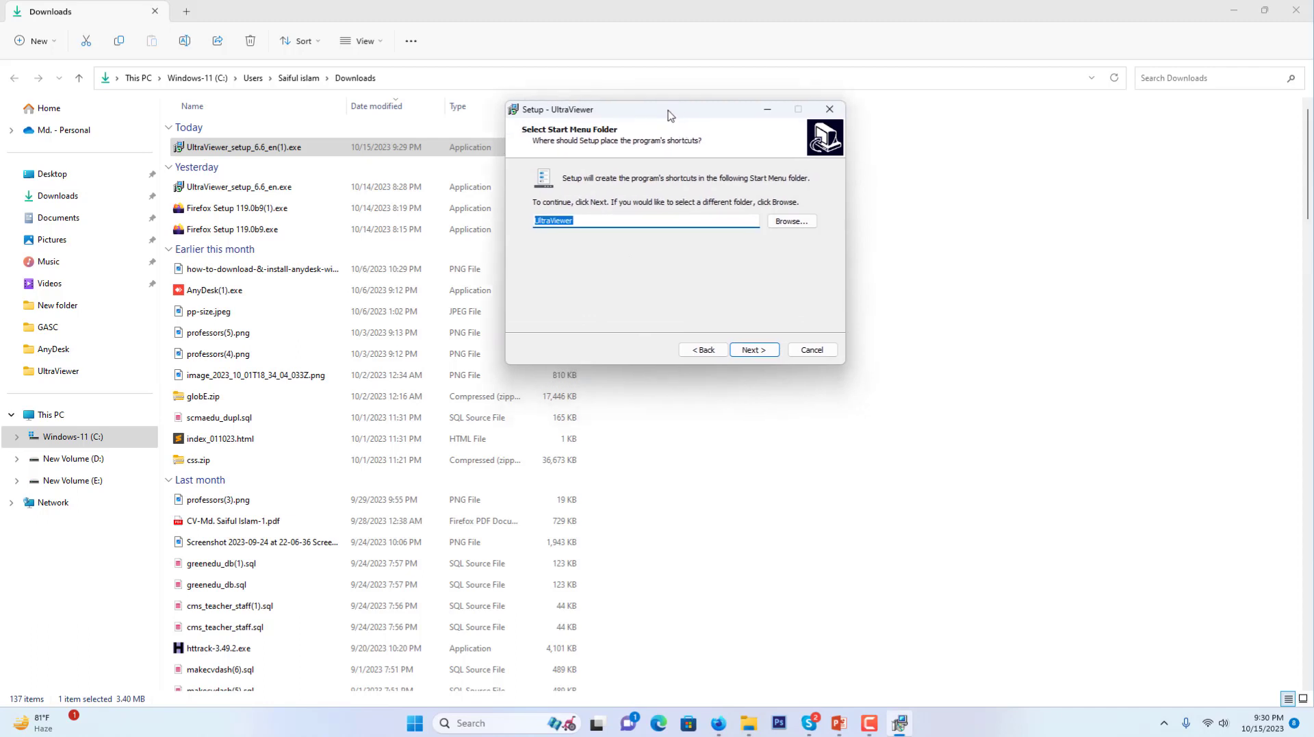
pyautogui.click(749, 352)
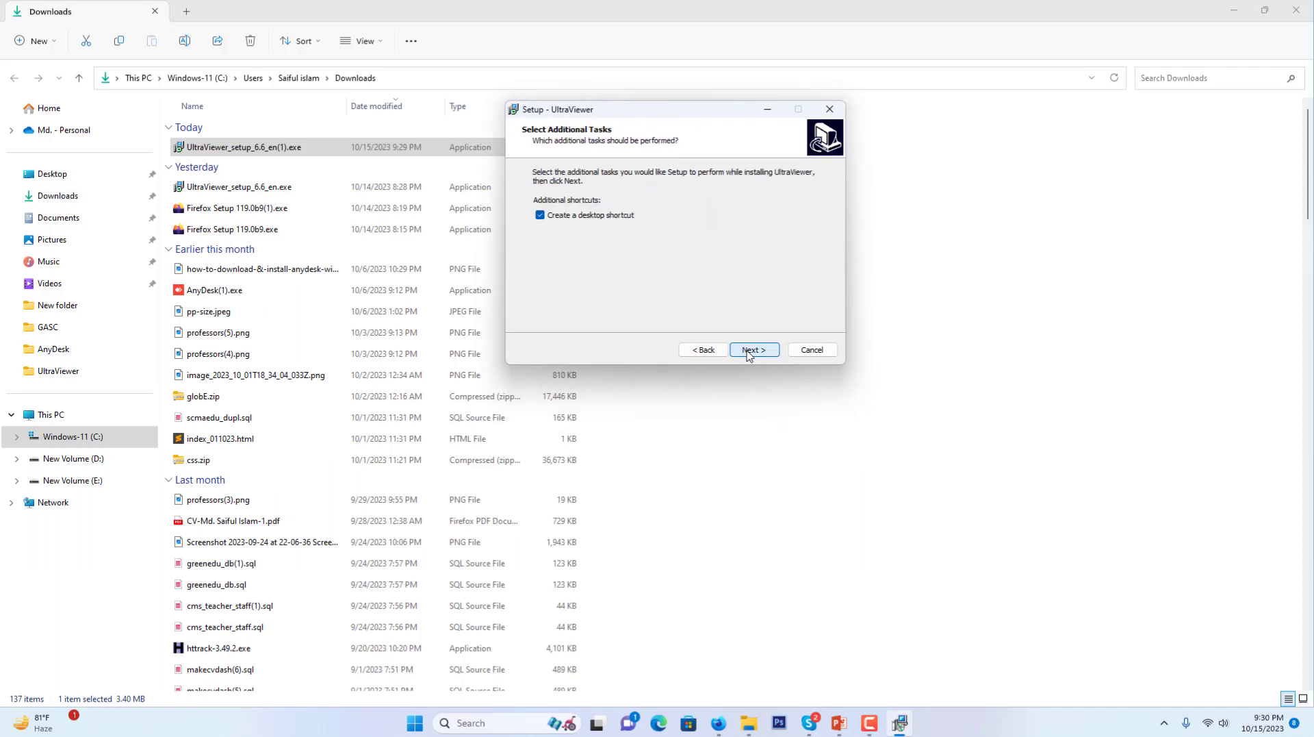
pyautogui.click(552, 224)
pyautogui.click(752, 350)
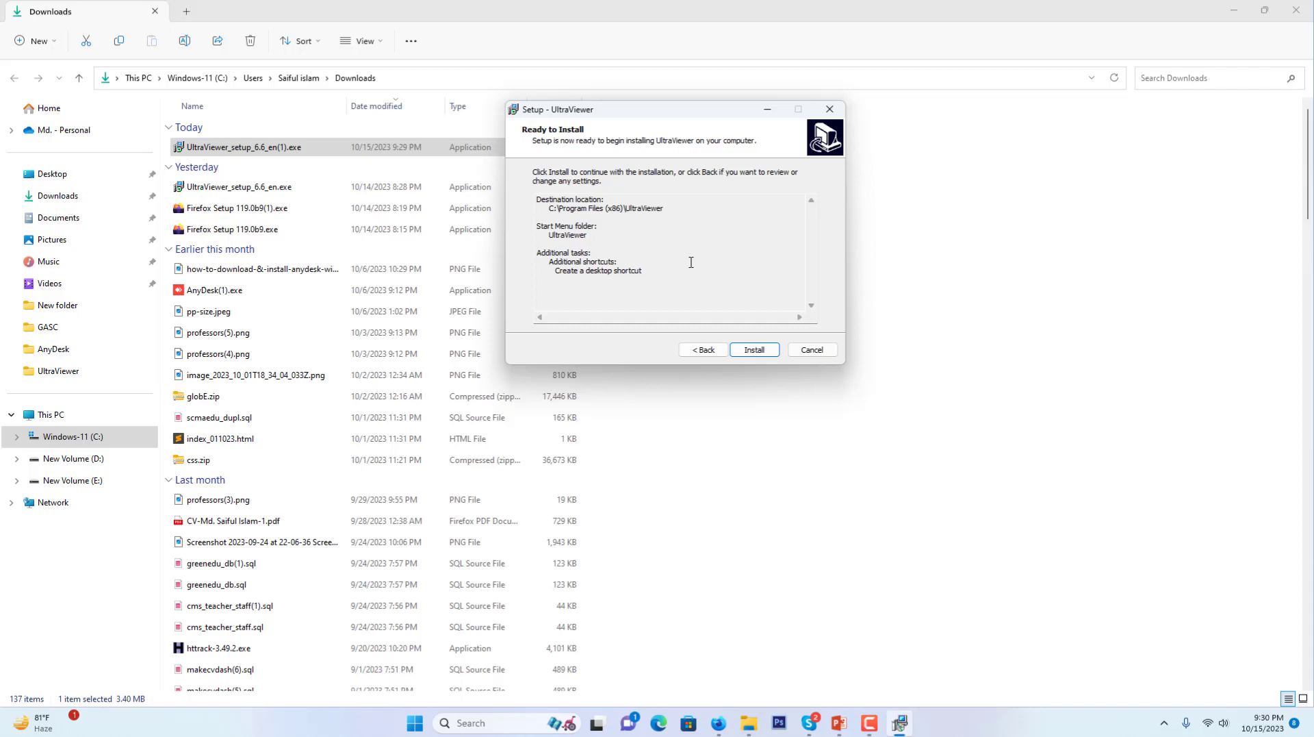
# Install UltraViewer and finish the wizard with Launch UltraViewer checked
pyautogui.click(750, 351)
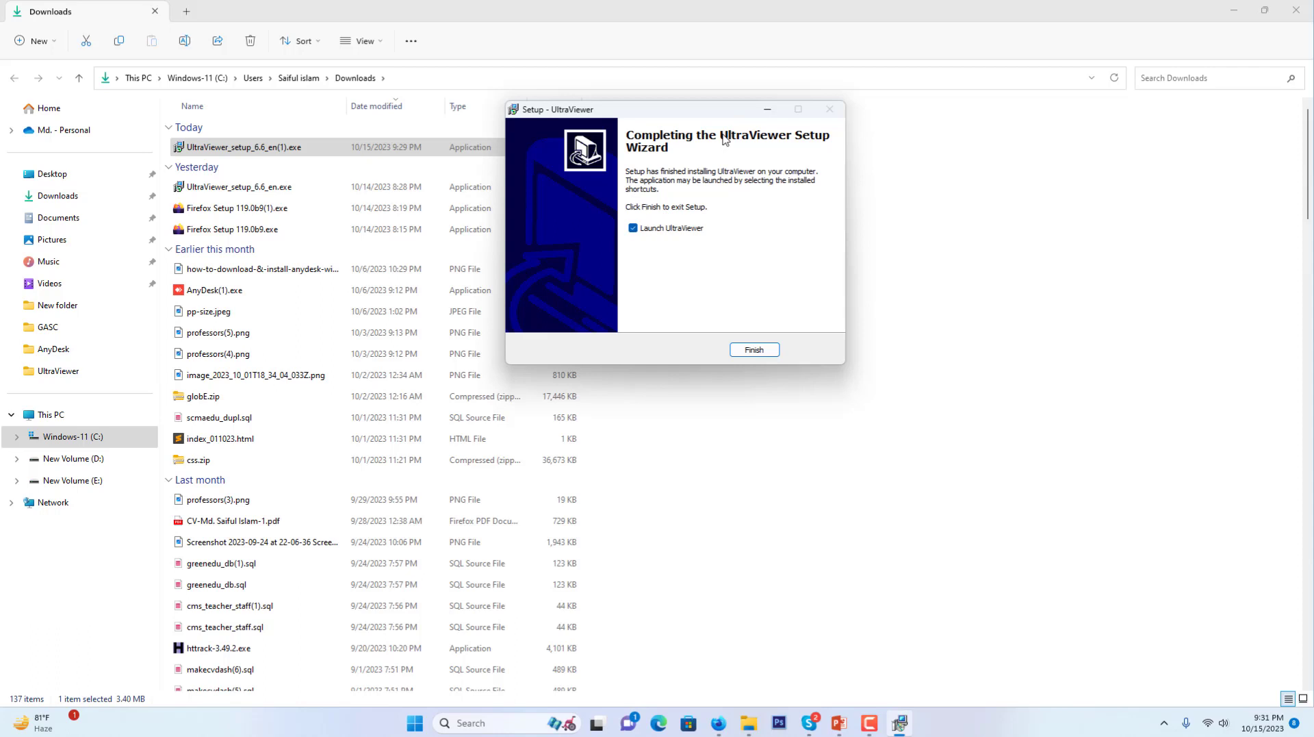
pyautogui.moveTo(681, 114); pyautogui.dragTo(683, 92)
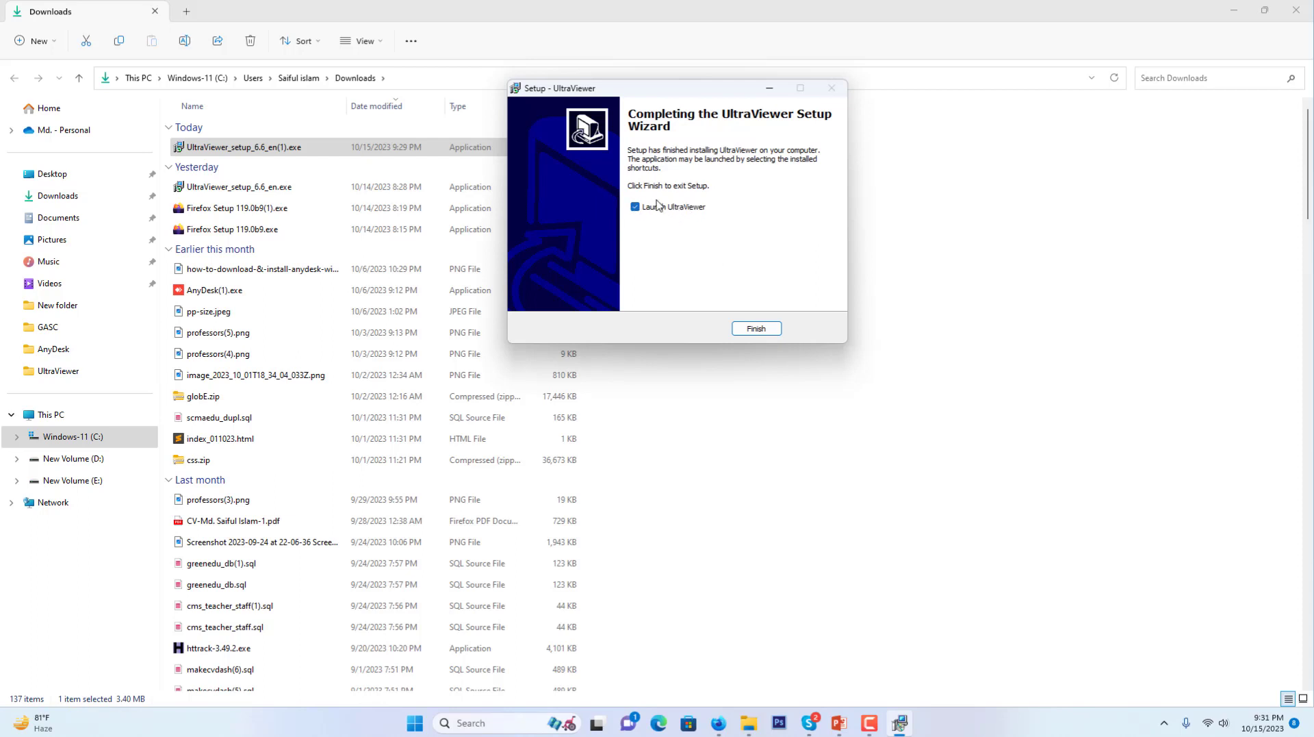
pyautogui.click(747, 330)
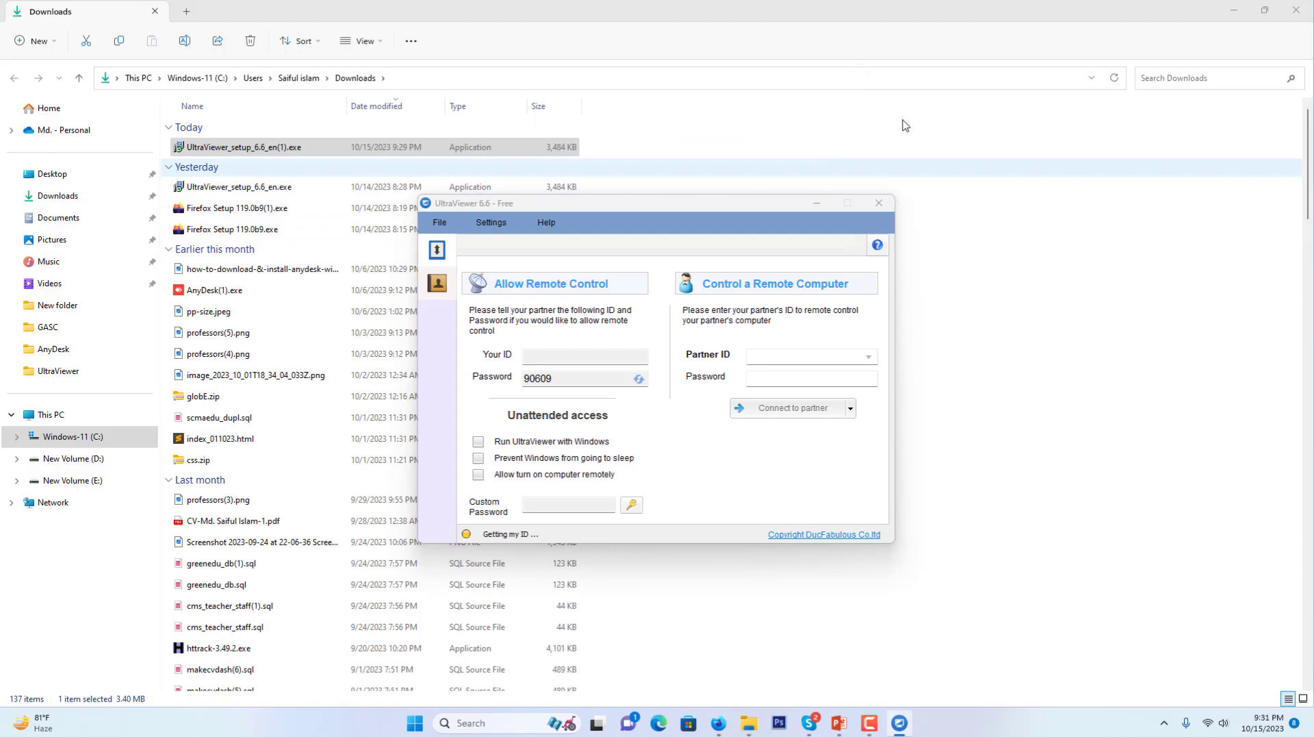
# Minimize Explorer, Firefox and PowerPoint, and move the UltraViewer window higher
pyautogui.click(1234, 10)
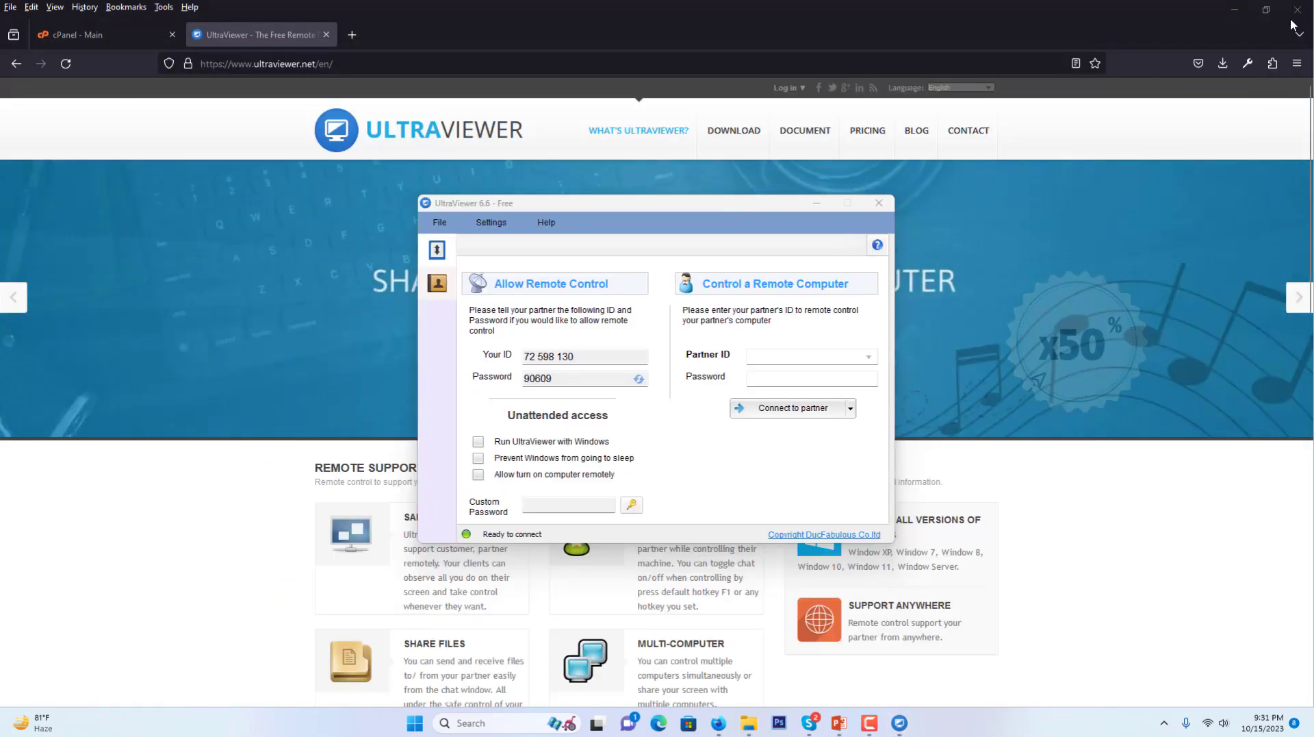
pyautogui.click(1224, 9)
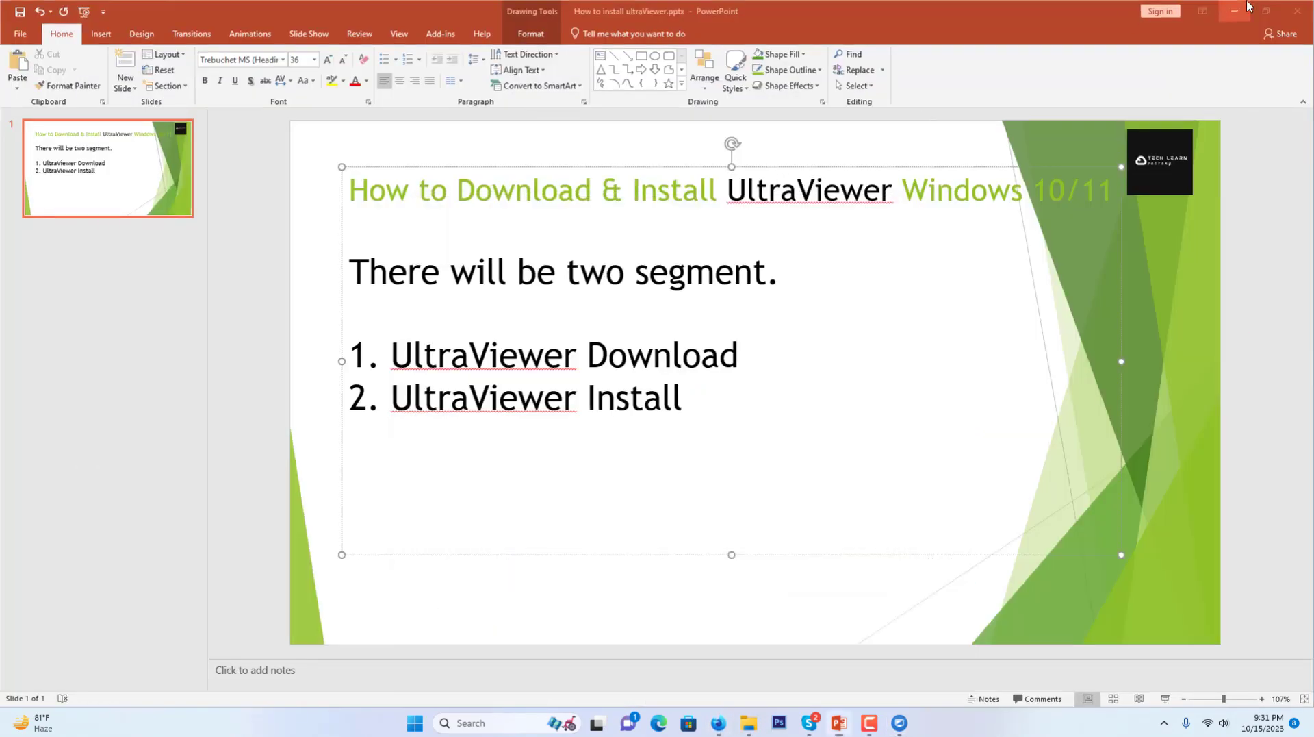
pyautogui.click(1232, 9)
pyautogui.click(1232, 10)
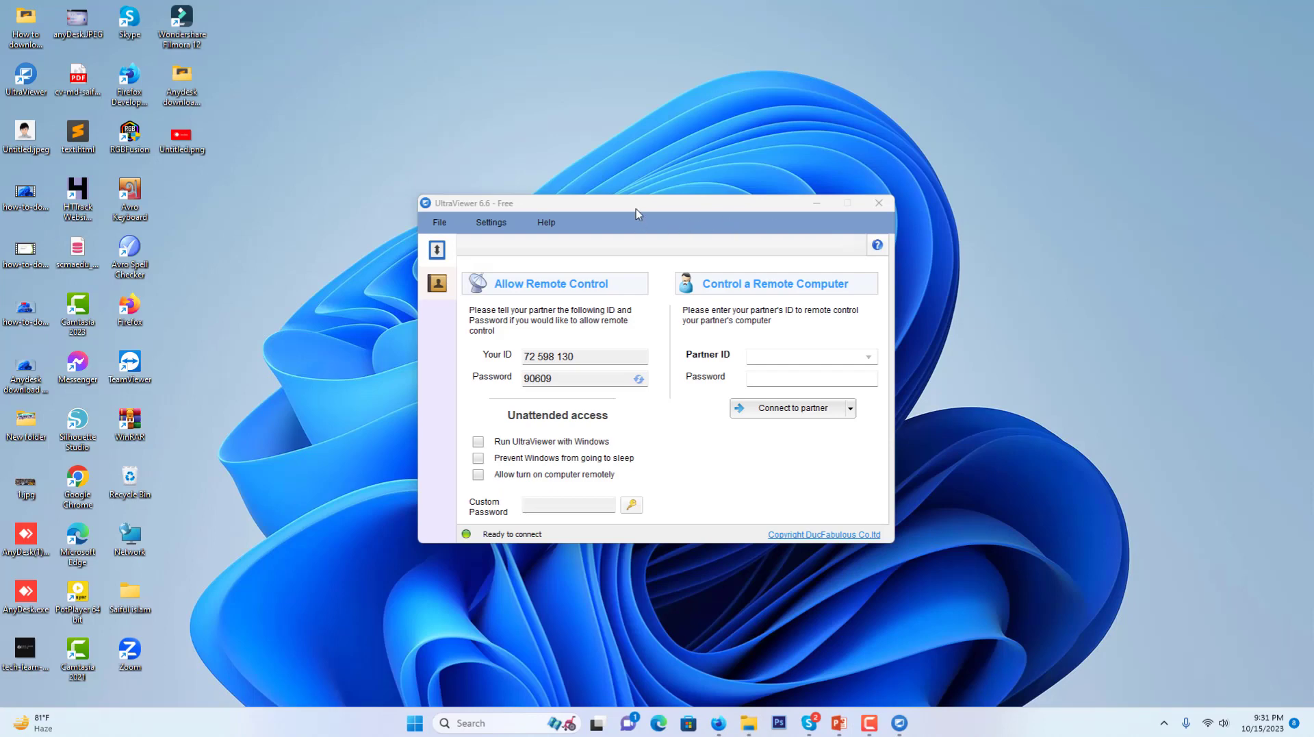
pyautogui.moveTo(635, 214); pyautogui.dragTo(622, 107)
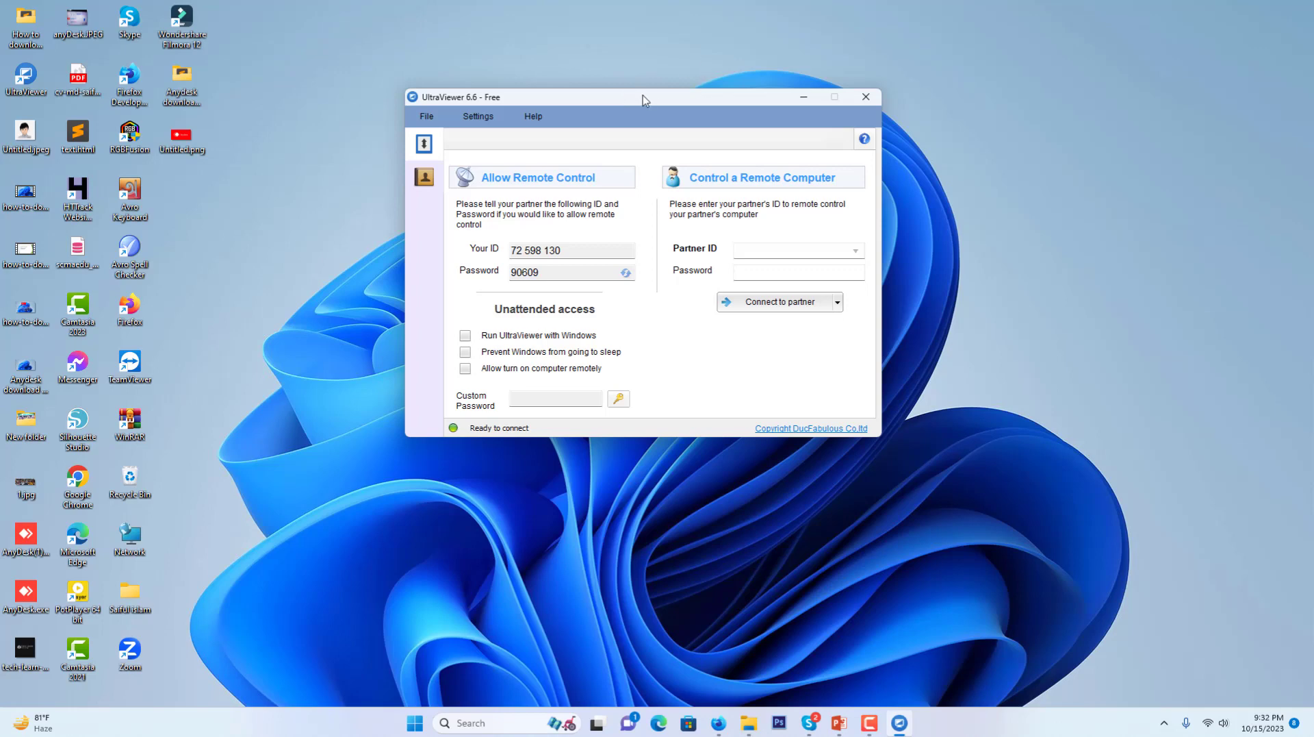
pyautogui.moveTo(643, 96); pyautogui.dragTo(684, 88)
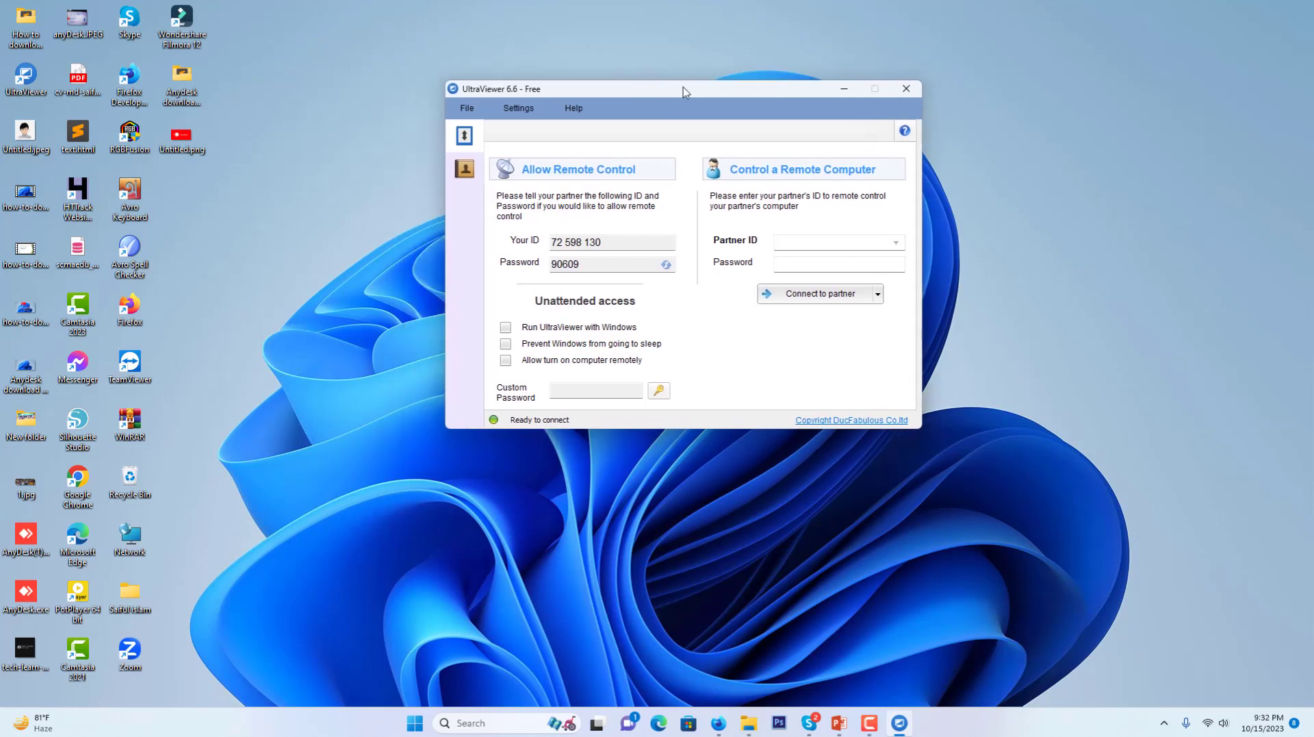
# Enter the partner's ID and password in UltraViewer and connect to the partner computer
pyautogui.click(789, 243)
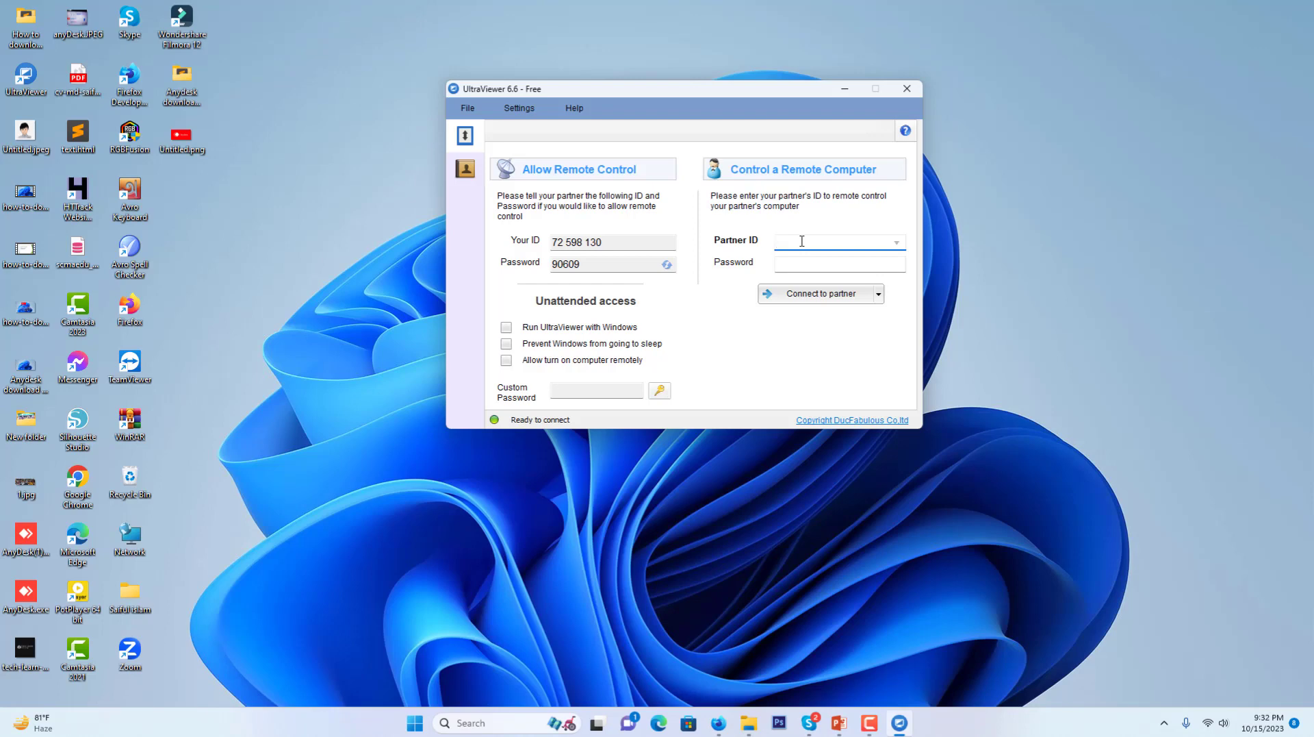
pyautogui.write('7263')
pyautogui.press('BackSpace')
pyautogui.write('23491')
pyautogui.moveTo(827, 241); pyautogui.dragTo(776, 242)
pyautogui.click(809, 264)
pyautogui.write('•••••')
pyautogui.click(808, 298)
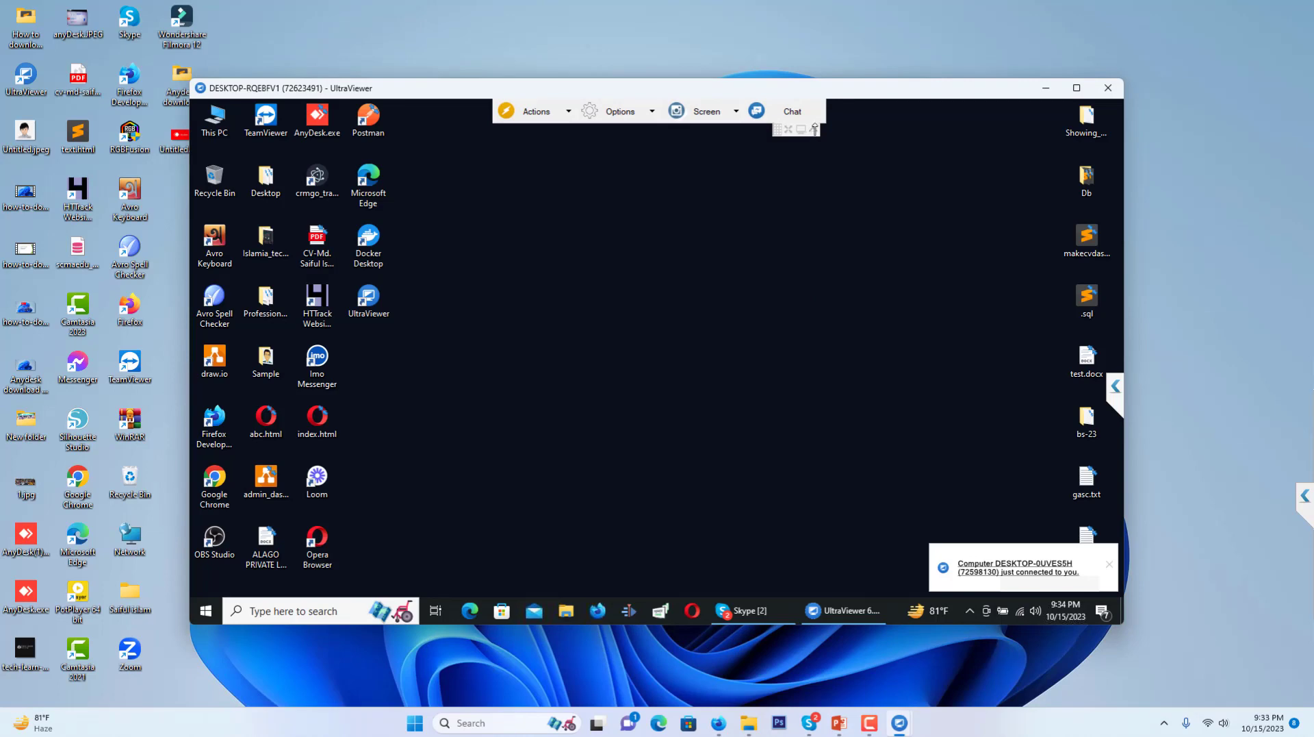
pyautogui.moveTo(918, 89); pyautogui.dragTo(921, 75)
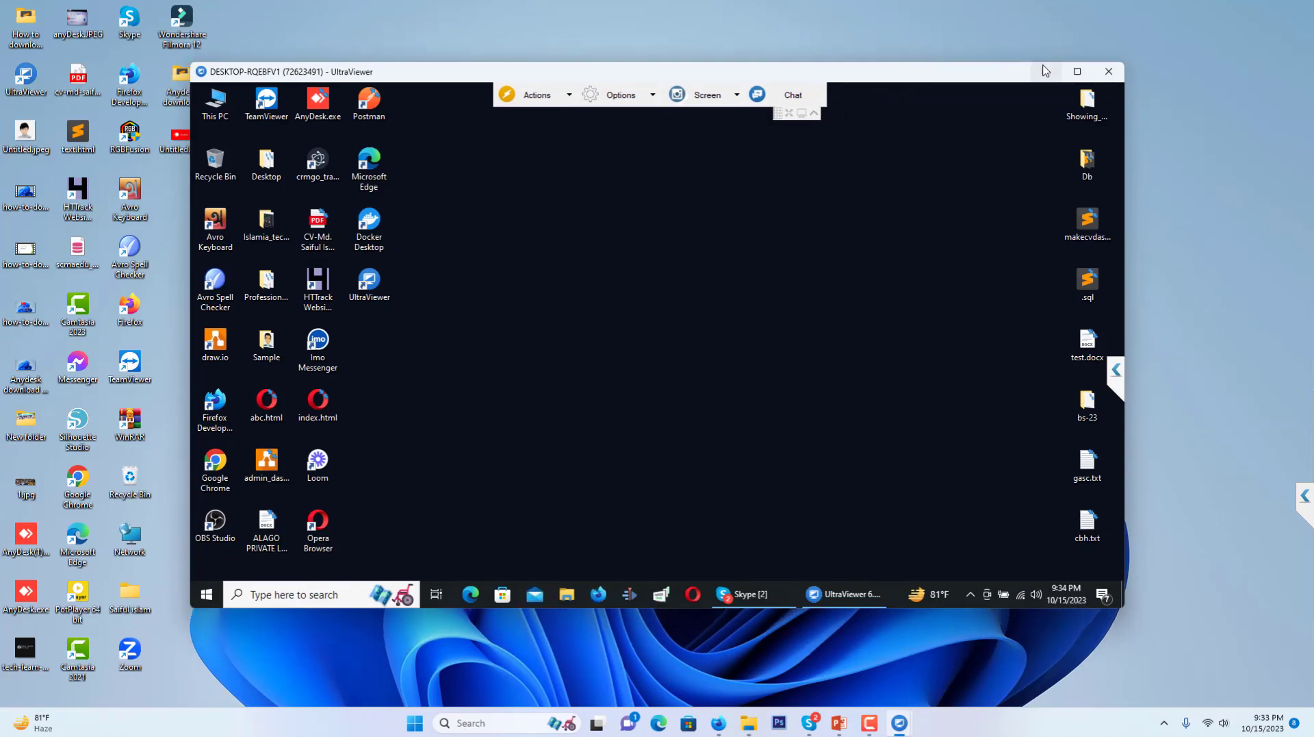
pyautogui.moveTo(1083, 72)
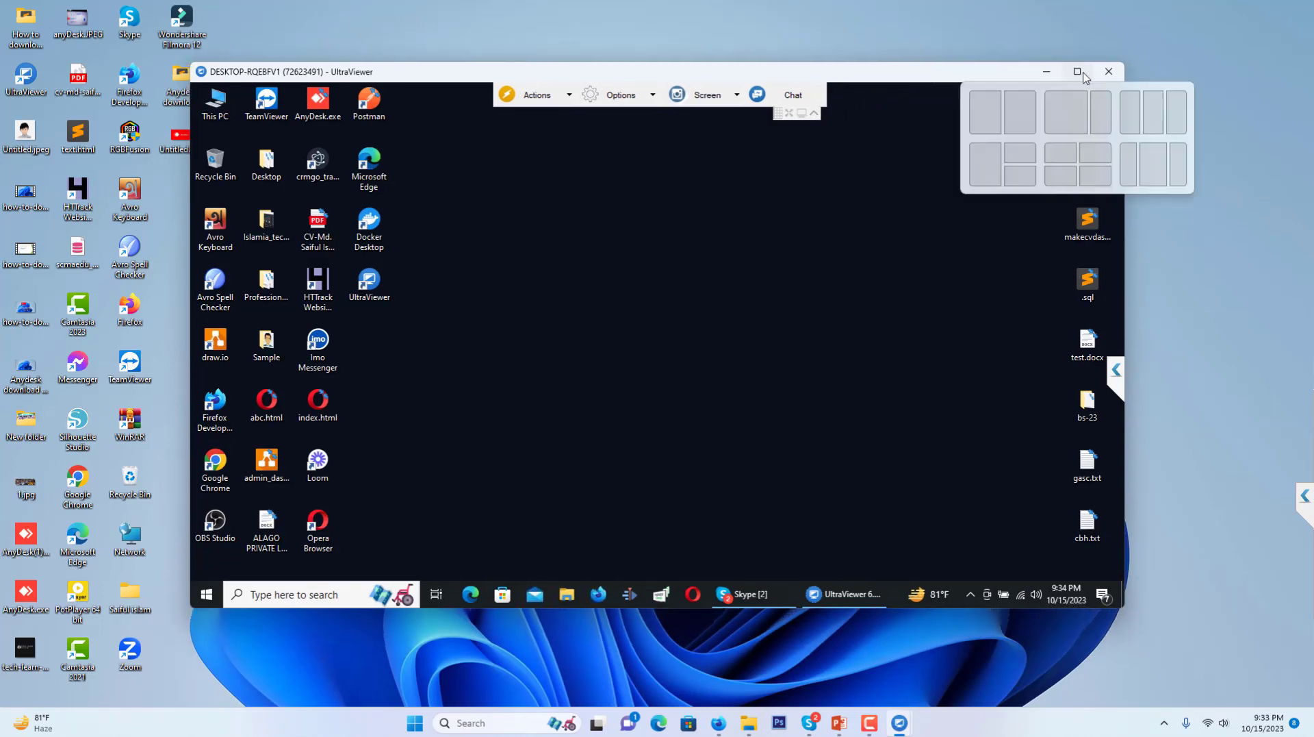
pyautogui.rightClick(720, 286)
pyautogui.click(746, 327)
pyautogui.rightClick(577, 248)
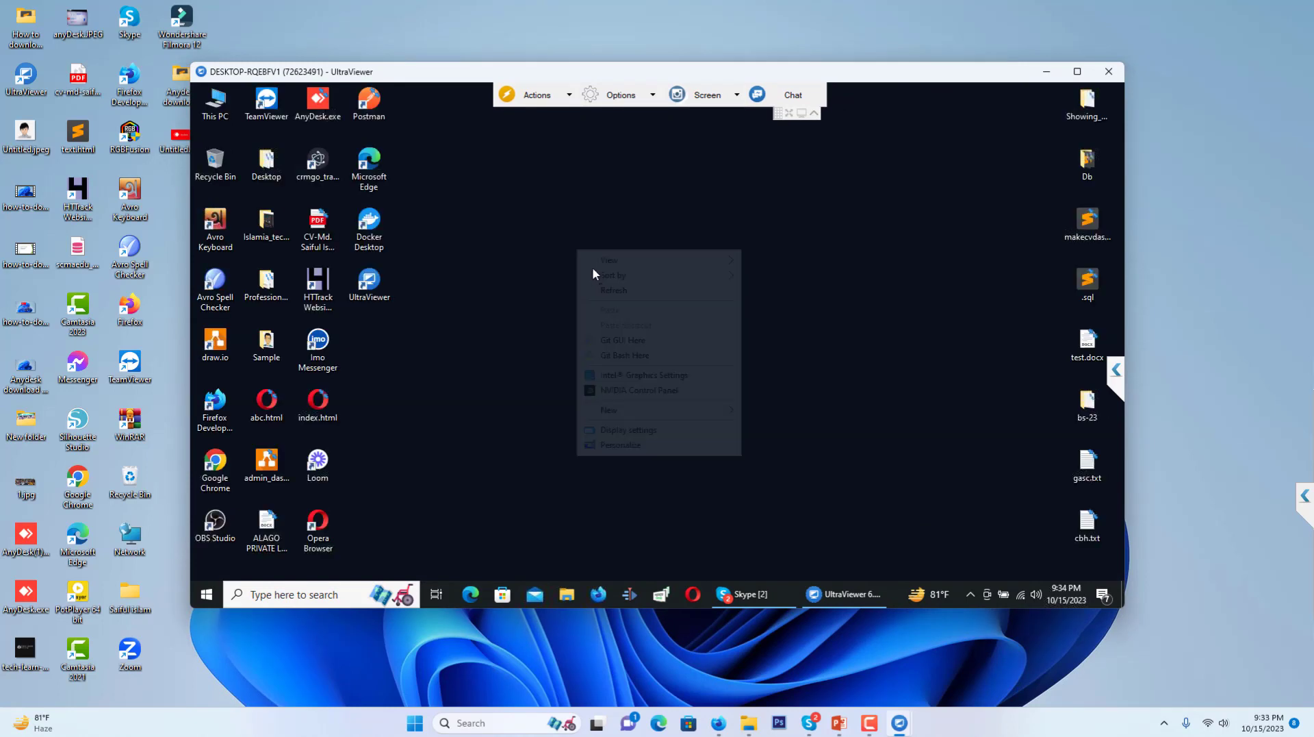
pyautogui.click(606, 290)
pyautogui.click(703, 96)
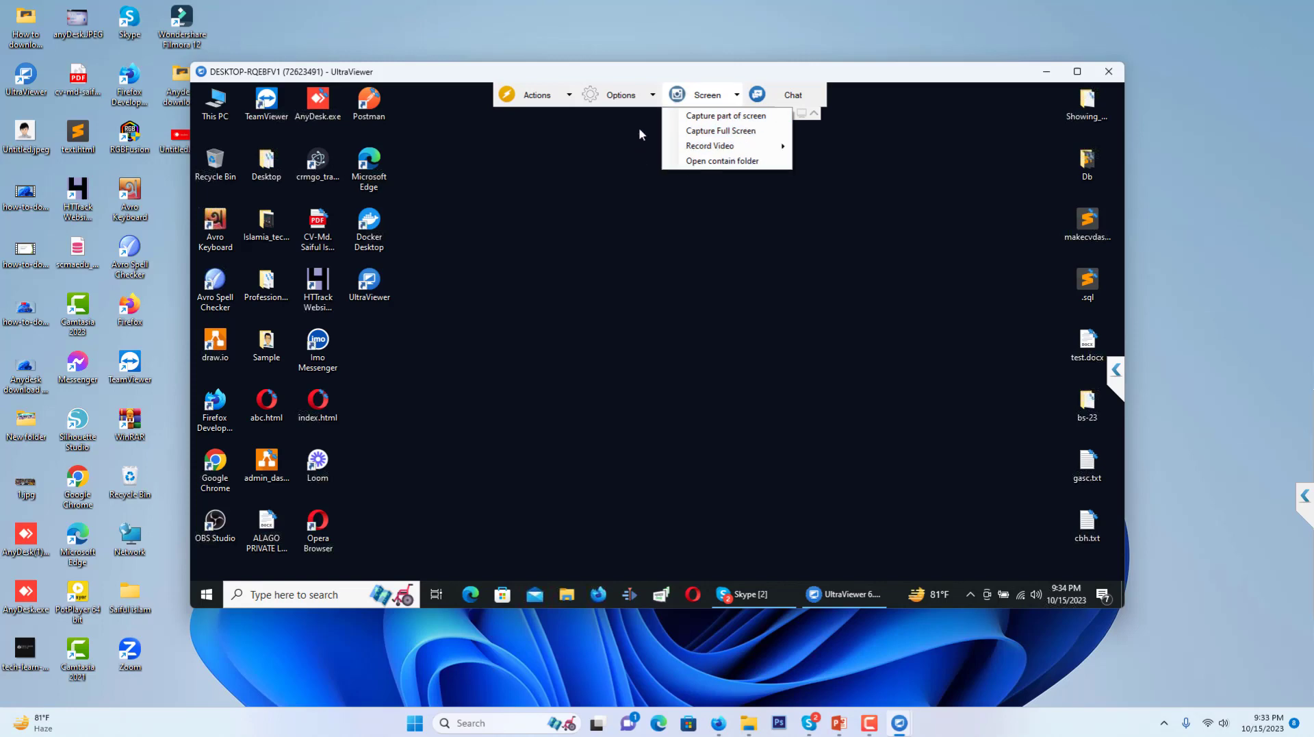
pyautogui.click(756, 96)
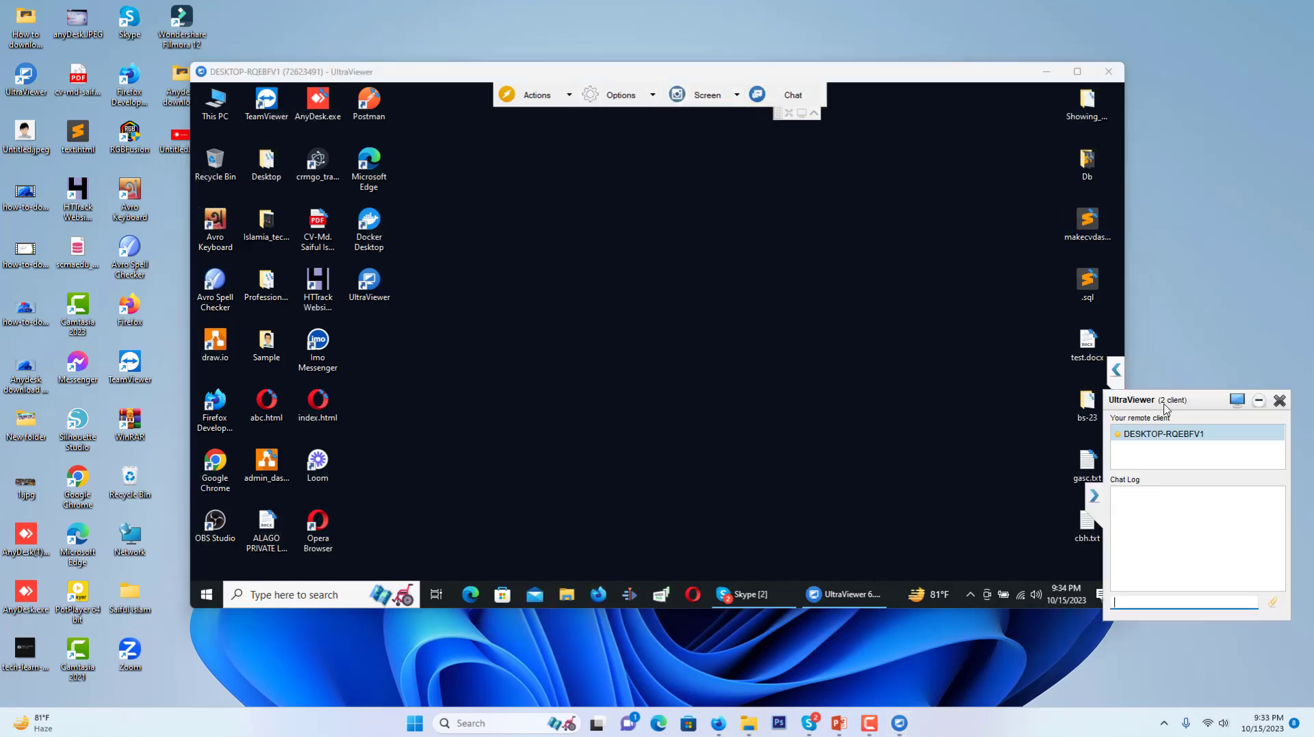
pyautogui.moveTo(1167, 409); pyautogui.dragTo(1083, 296)
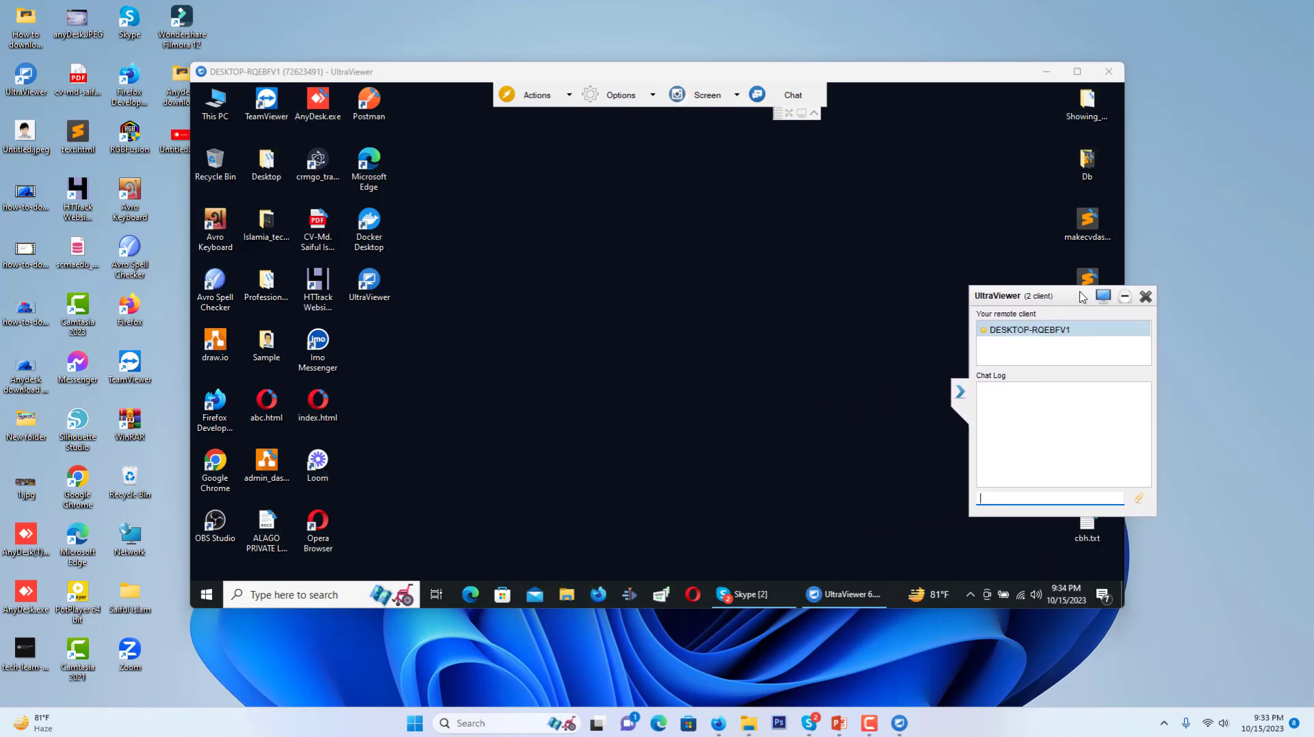
pyautogui.click(569, 96)
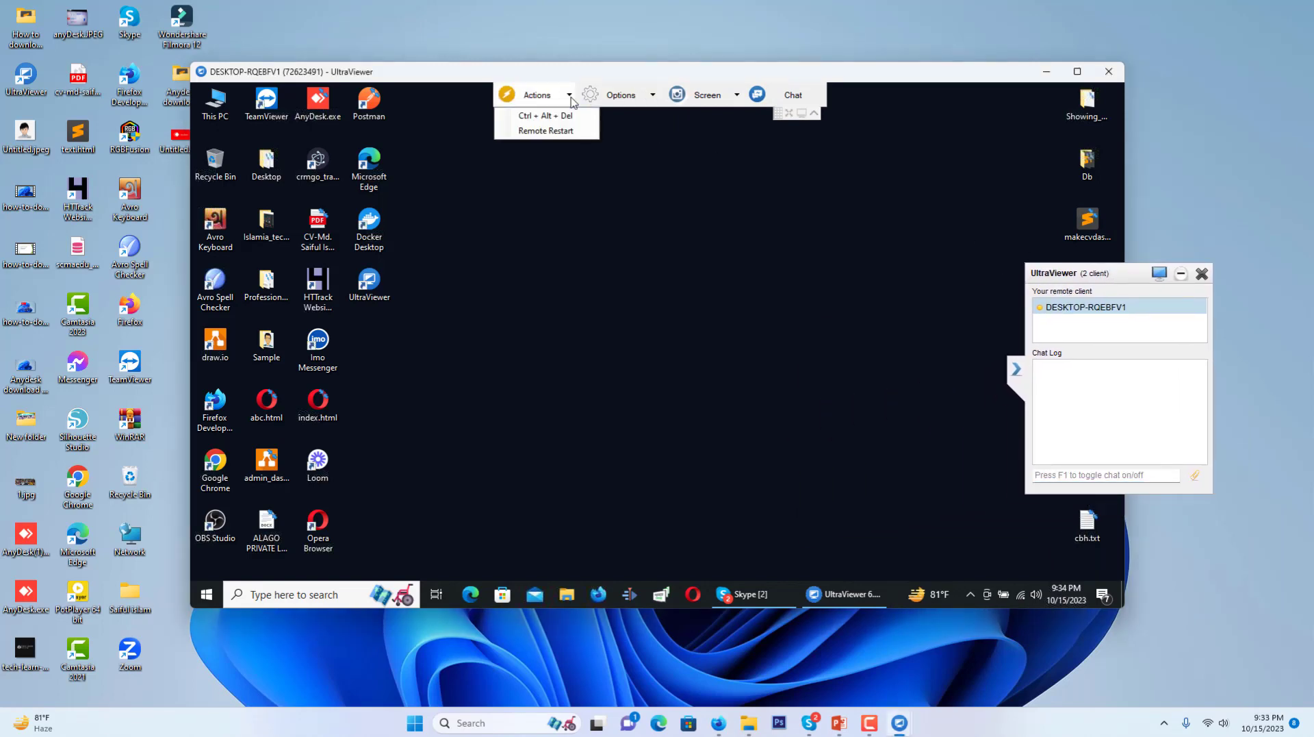
pyautogui.click(620, 95)
pyautogui.click(707, 96)
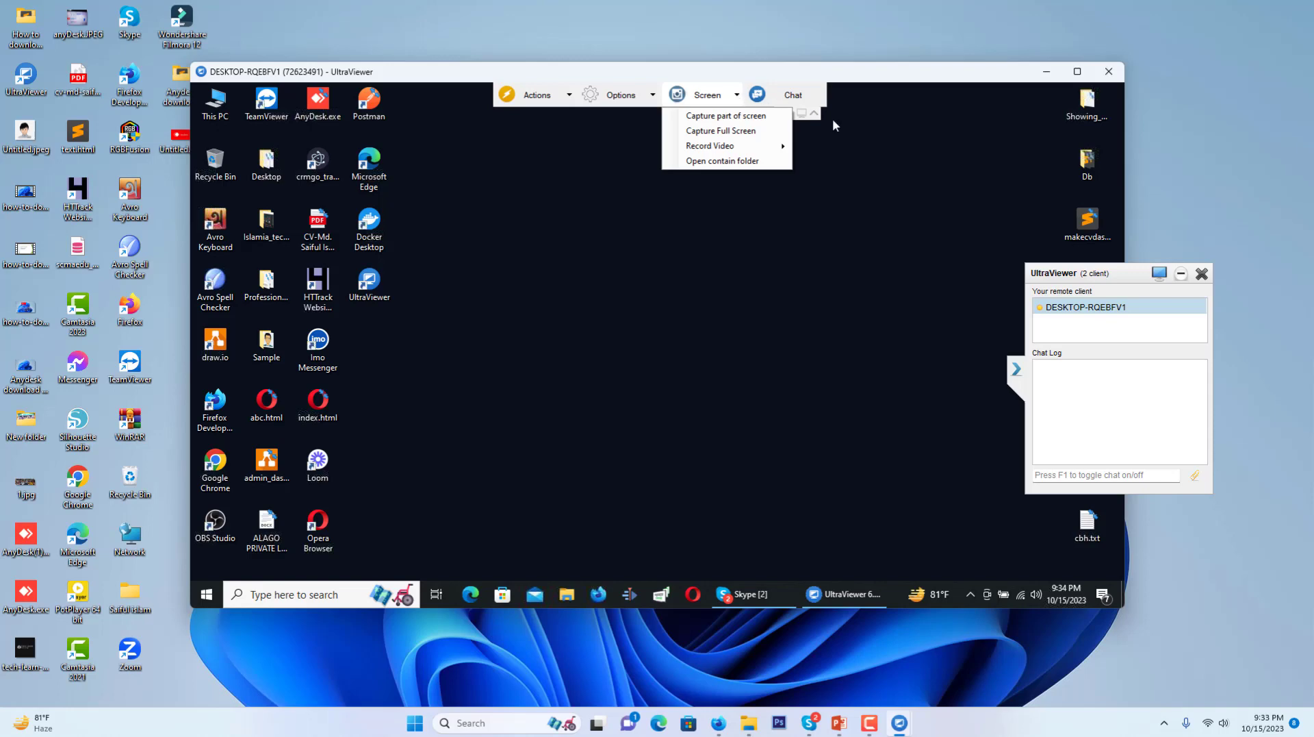
pyautogui.moveTo(1111, 274); pyautogui.dragTo(857, 275)
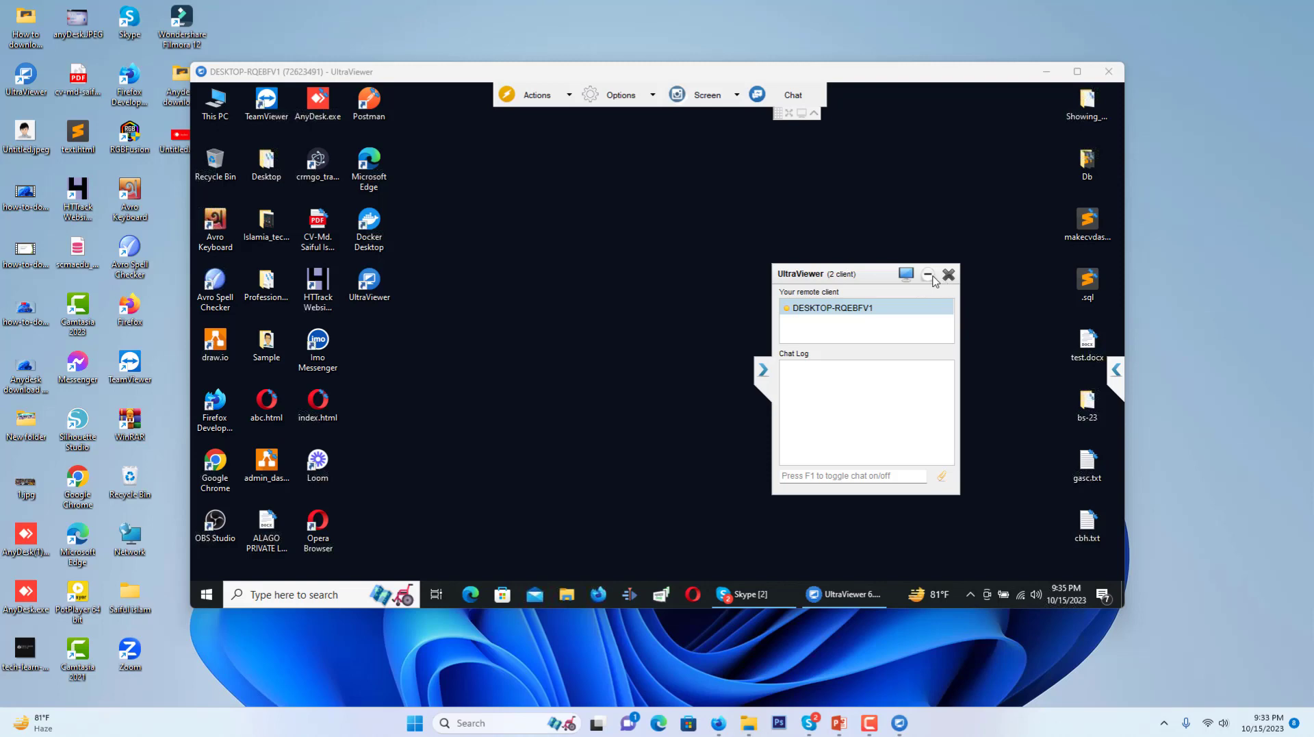
pyautogui.click(930, 274)
pyautogui.rightClick(581, 271)
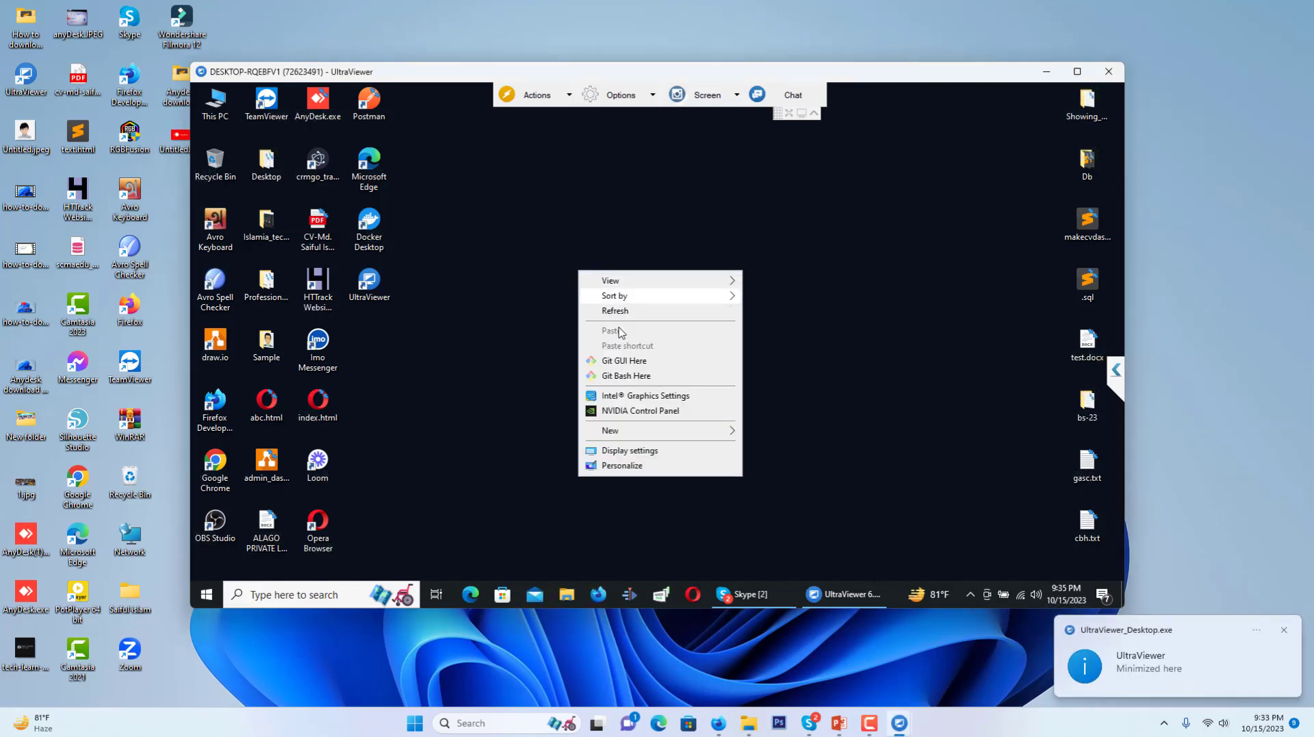
pyautogui.click(479, 288)
pyautogui.click(226, 114)
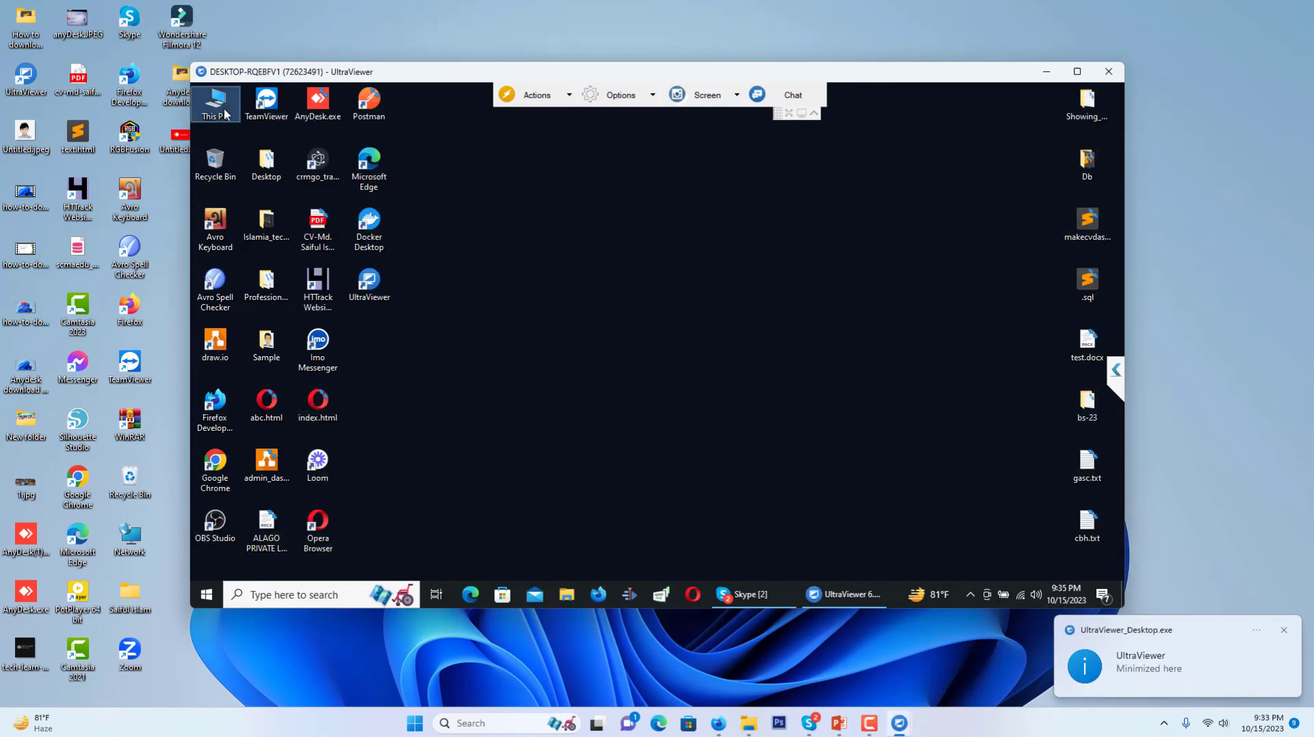
pyautogui.doubleClick(226, 115)
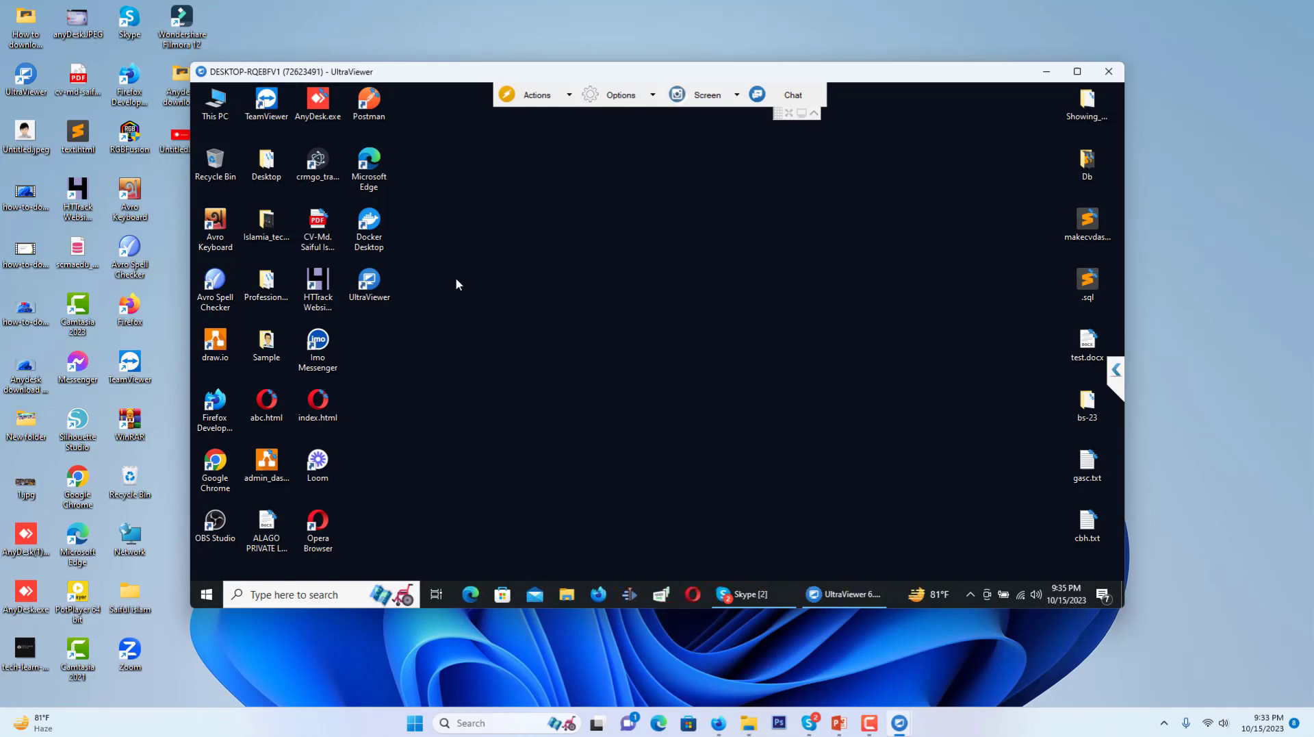
pyautogui.rightClick(455, 277)
pyautogui.click(488, 316)
pyautogui.click(869, 722)
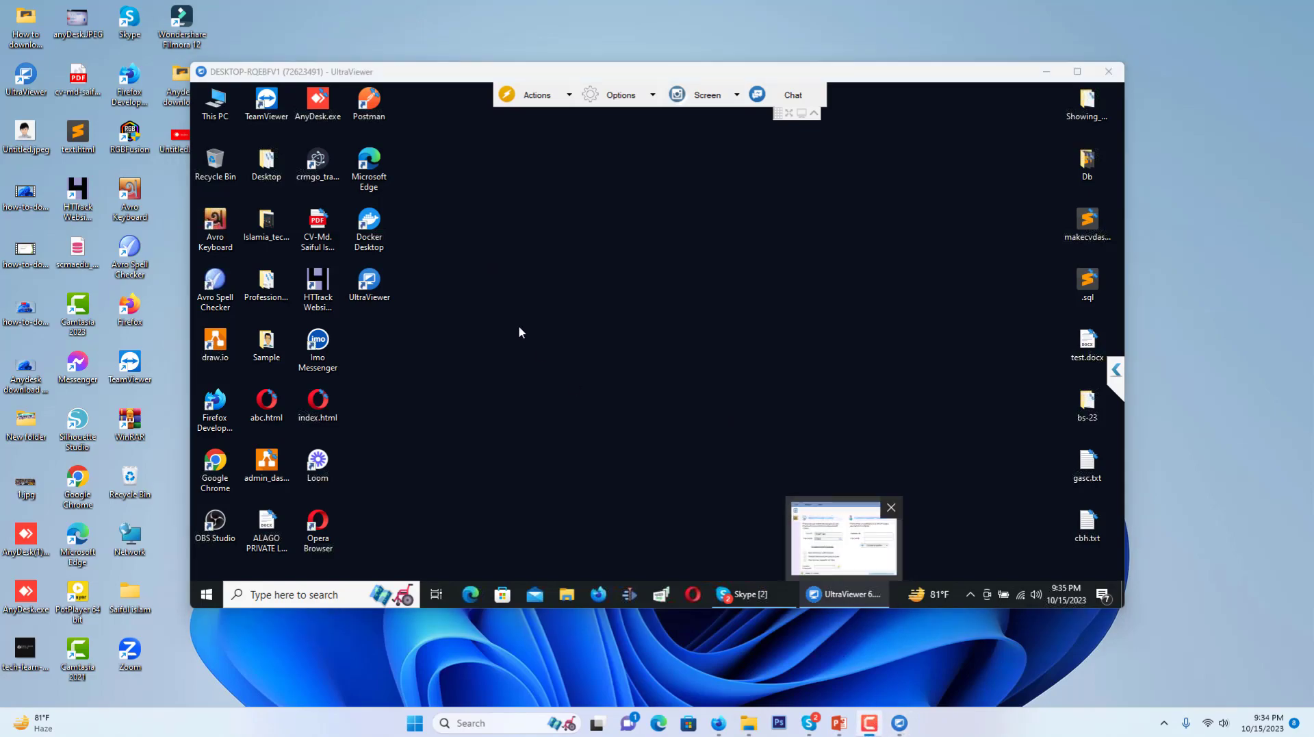